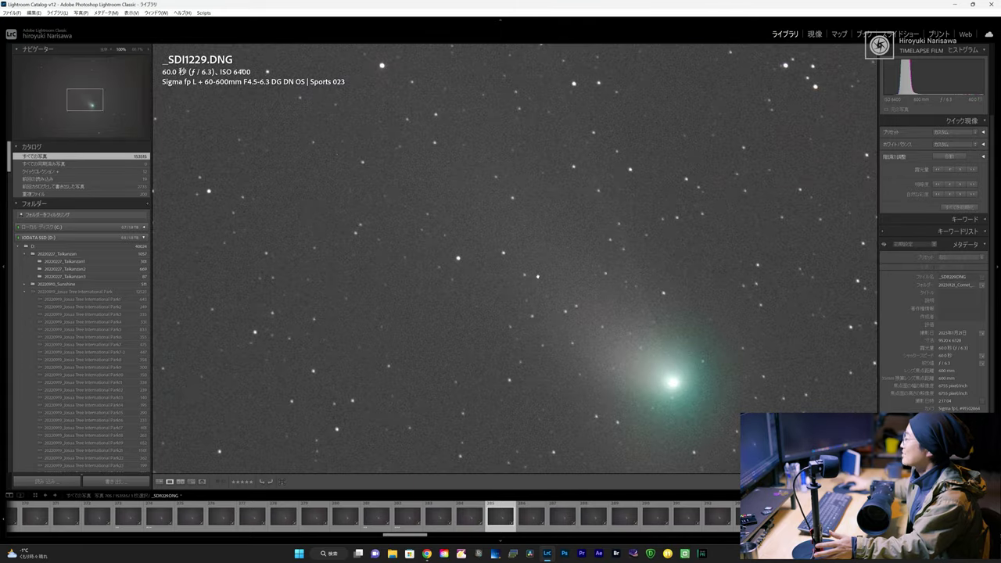
- Inspect the star shapes at 100% in the upper-left and upper-right corners of the comet photo _SDI1229.DNG
click(244, 98)
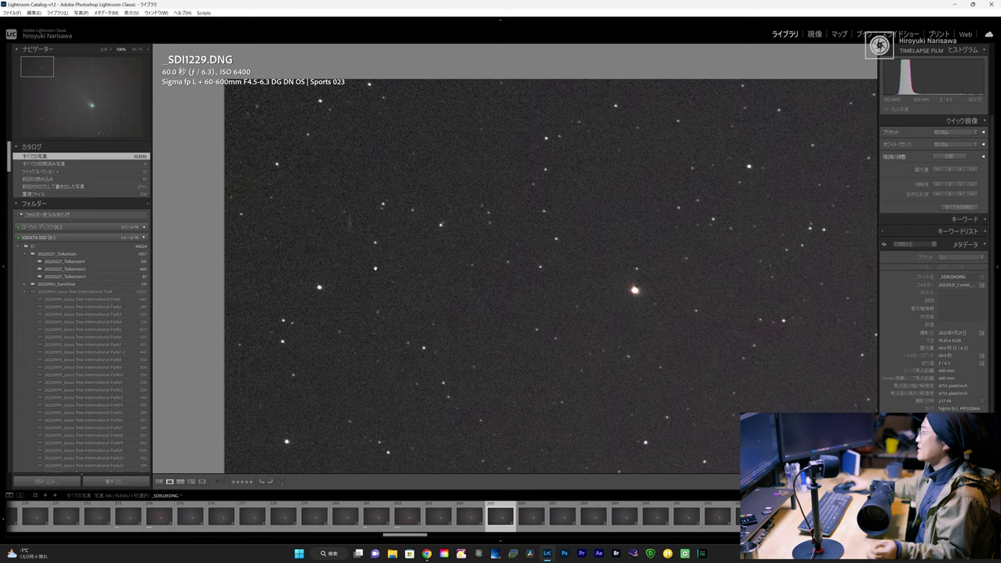
key(z)
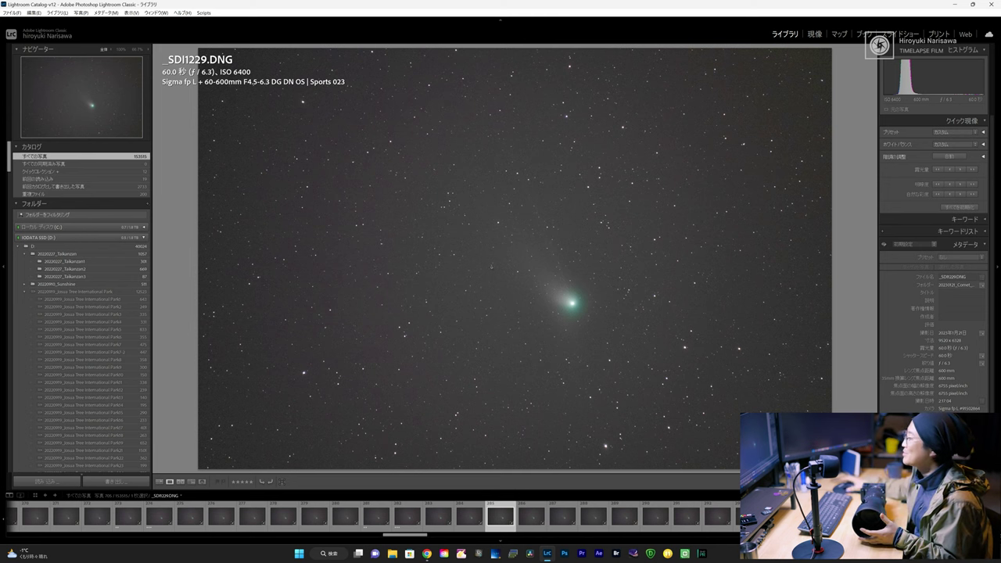
click(513, 272)
drag(772, 263, 410, 174)
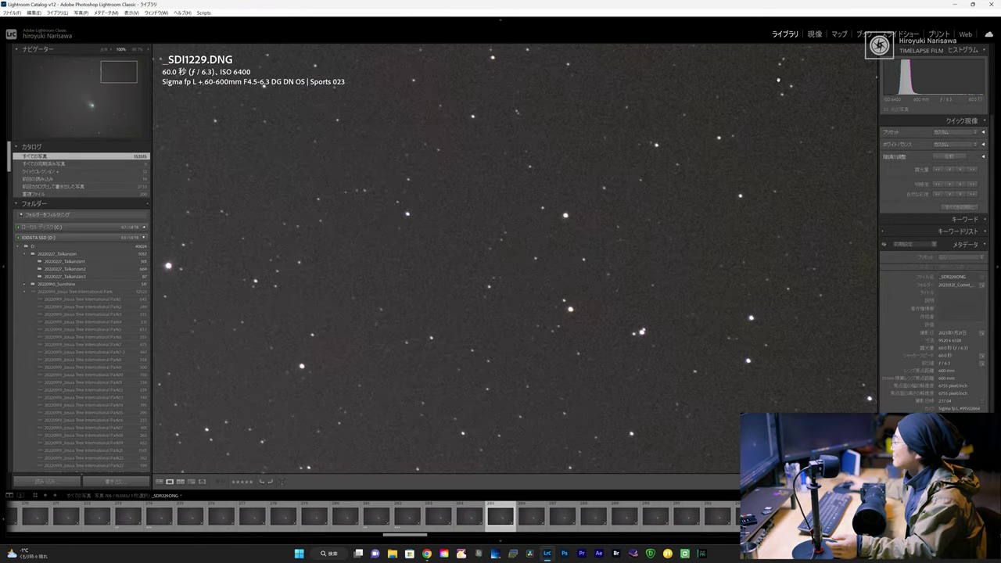
drag(778, 82, 593, 206)
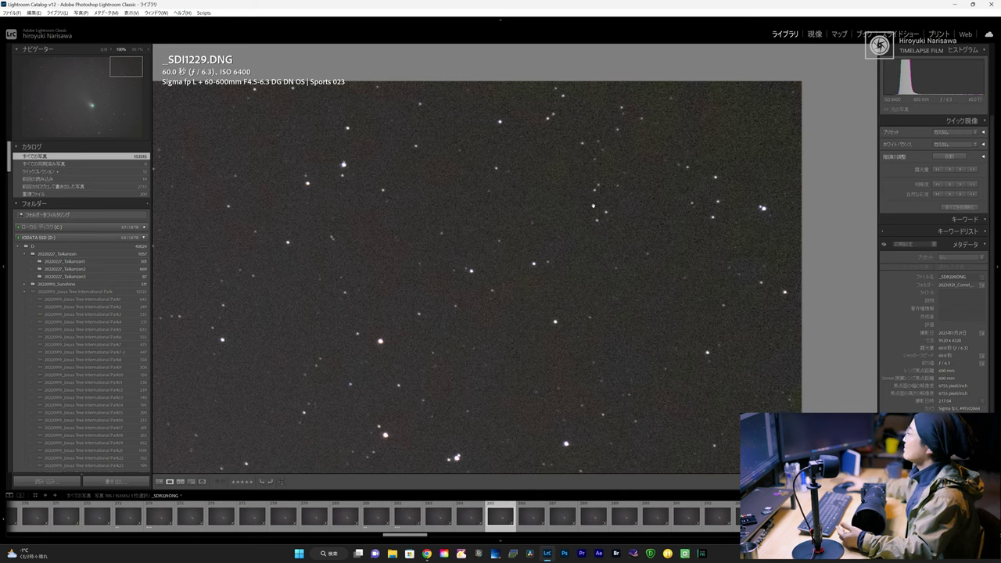
- Browse the catalog's folder list down to the ZTF comet and astrophotography folders
scroll(115, 345, down, 10)
scroll(114, 345, down, 8)
scroll(115, 345, down, 10)
scroll(114, 345, down, 10)
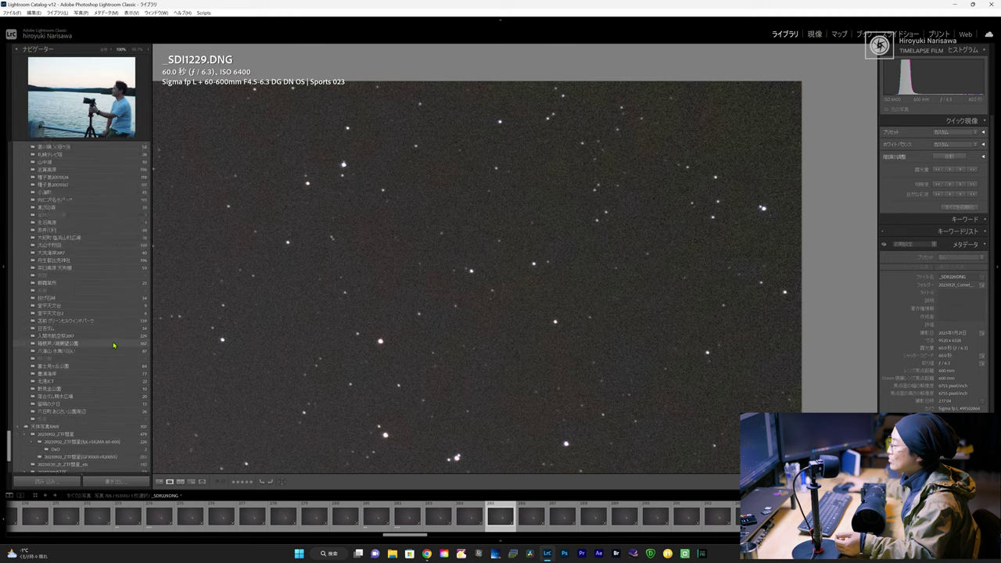
scroll(114, 345, down, 4)
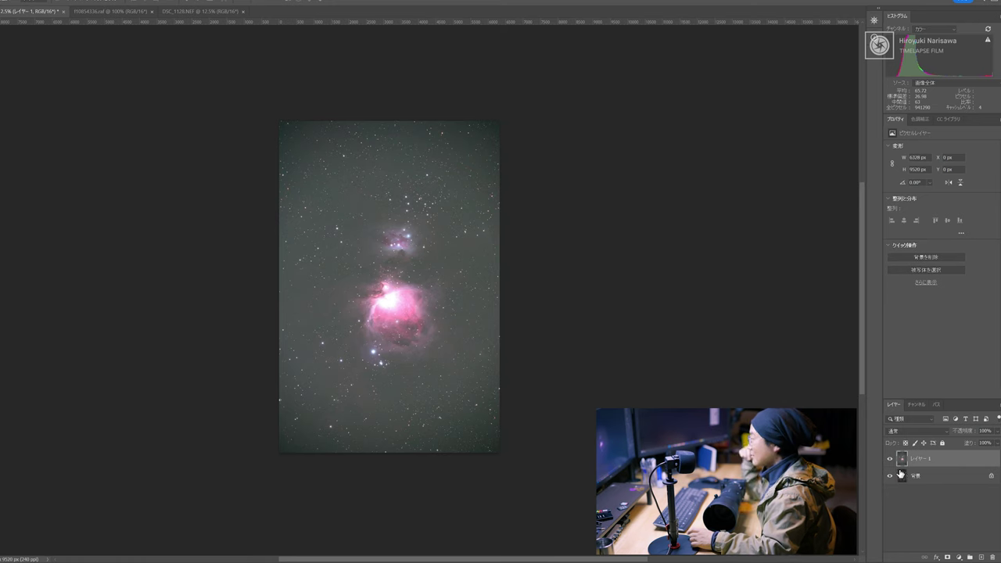
- In Photoshop, hide the upper Orion Nebula layer, rename the background layer as 60-600 and the upper layer as SD81S
click(892, 461)
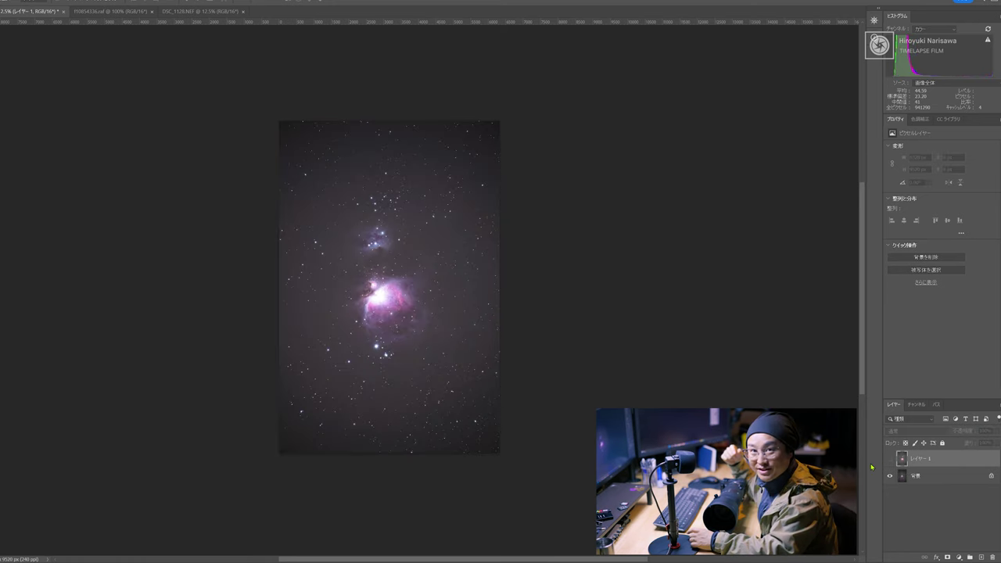
double_click(922, 461)
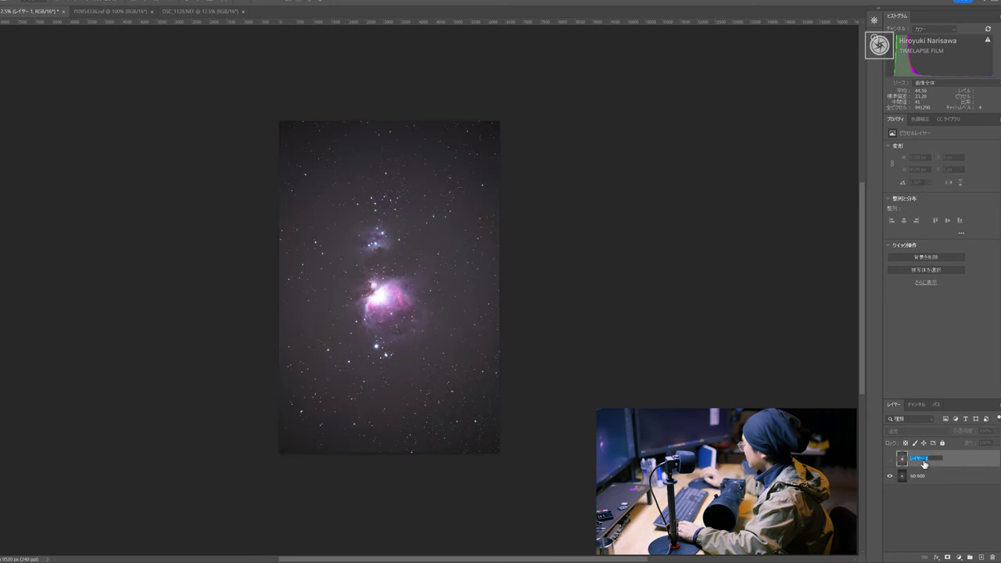
text(SDS)
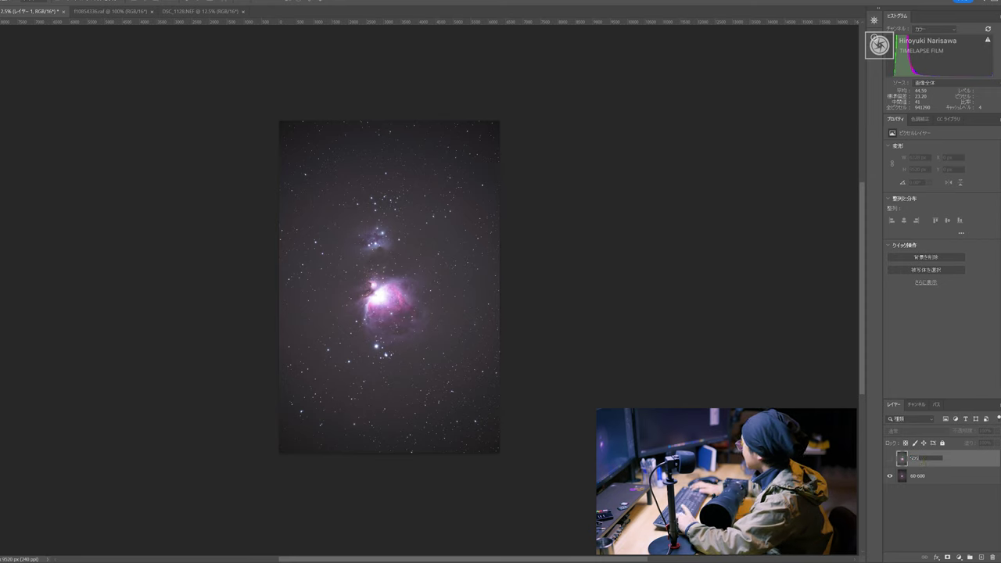
text(1)
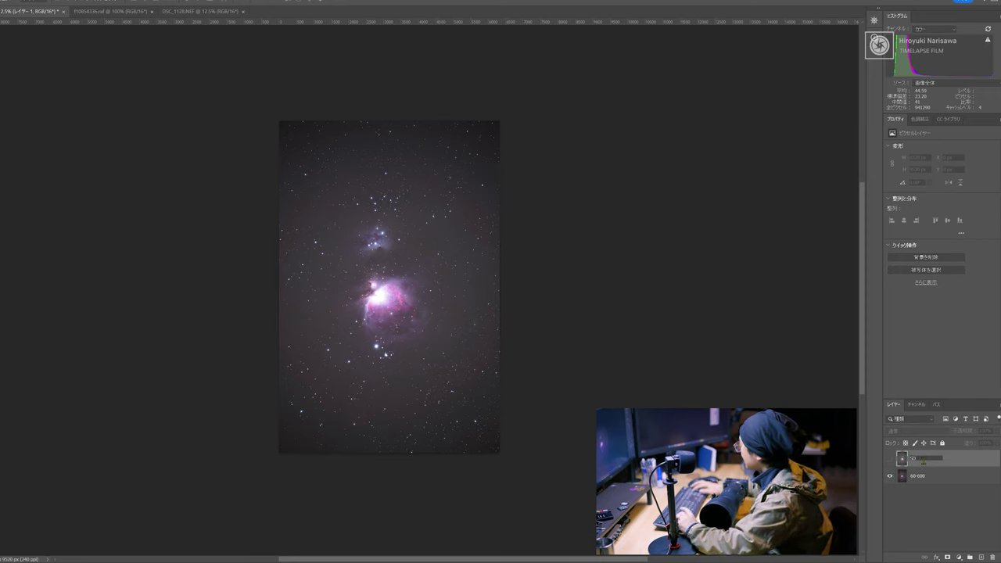
text(S)
key(Return)
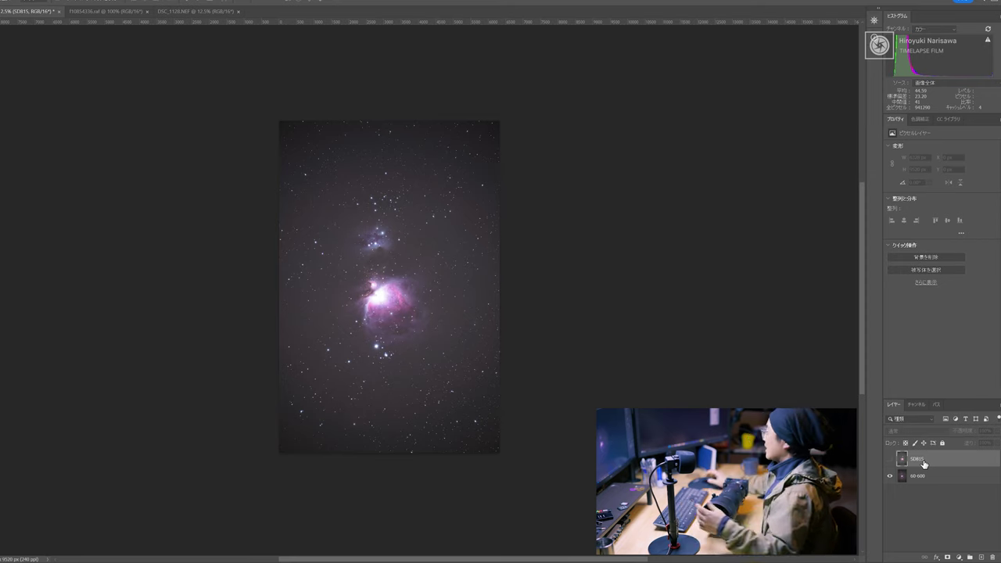
- Compare the whole Orion Nebula frame of both layers by repeatedly showing and hiding the SD81S layer
click(889, 460)
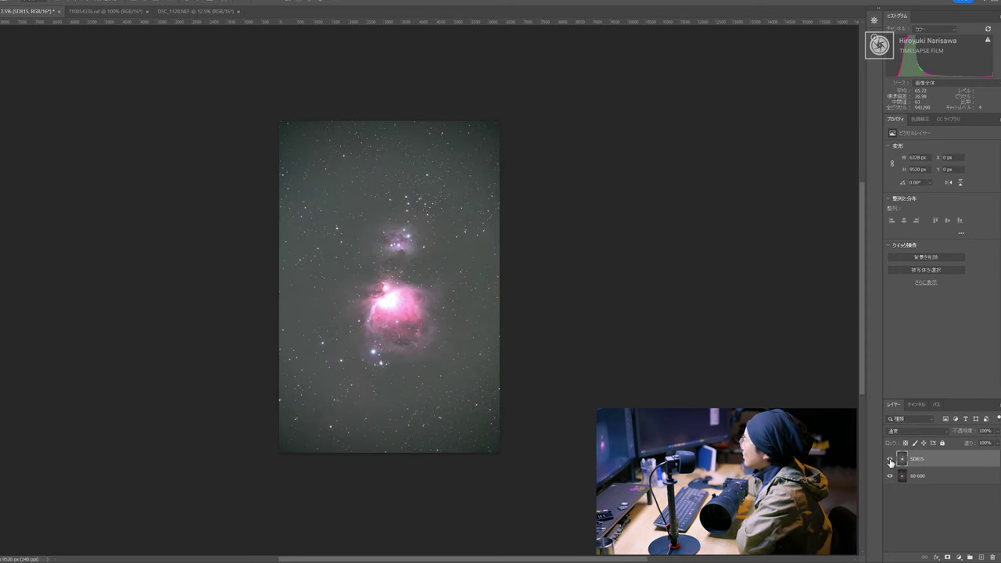
click(890, 460)
click(889, 460)
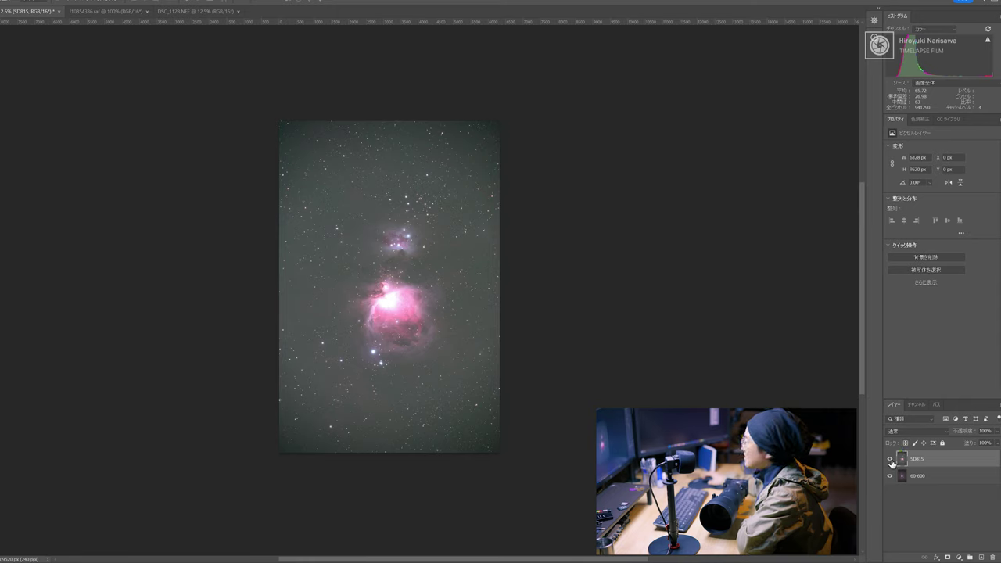
click(890, 461)
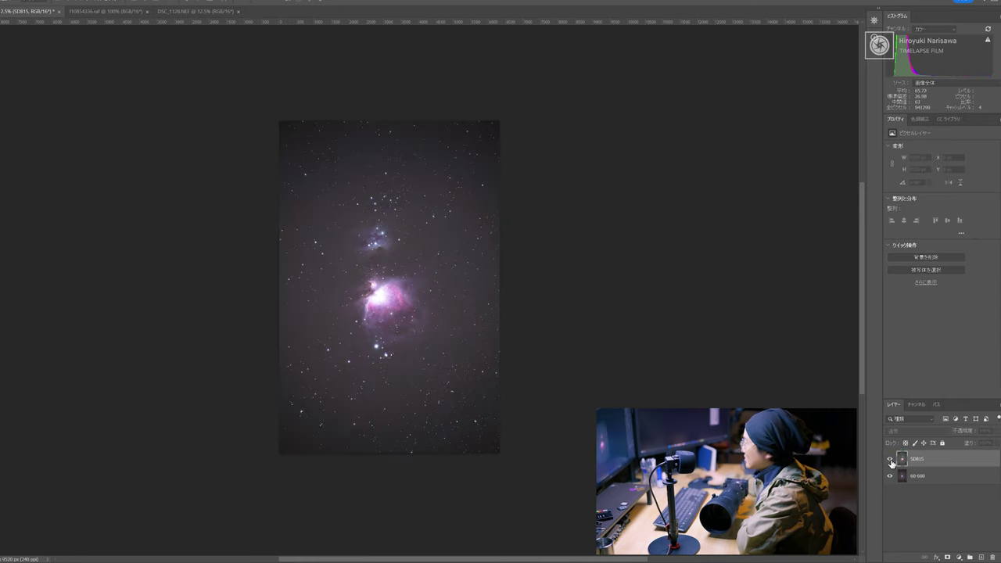
click(890, 461)
click(891, 462)
click(891, 461)
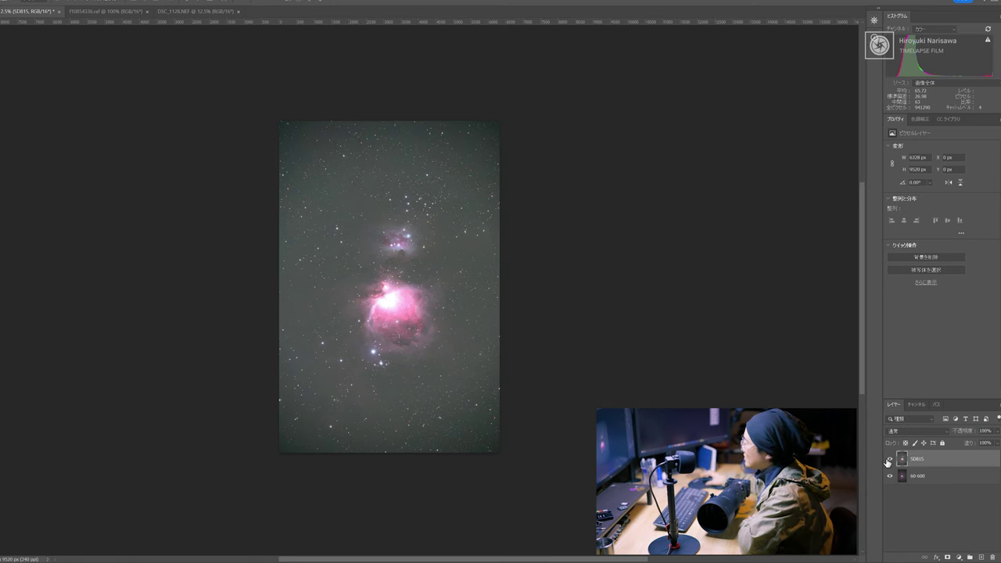
click(888, 460)
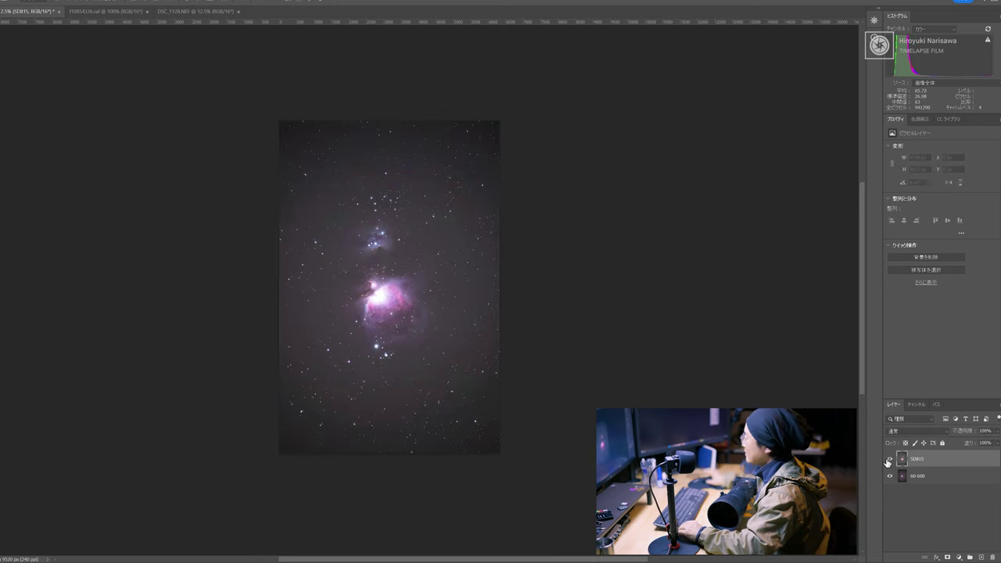
click(889, 461)
- Compare the nebula's detail and star rendering close up, alternating between the SD81S and 60-600 layers
key(ctrl+plus)
key(ctrl+plus)
key(ctrl+plus)
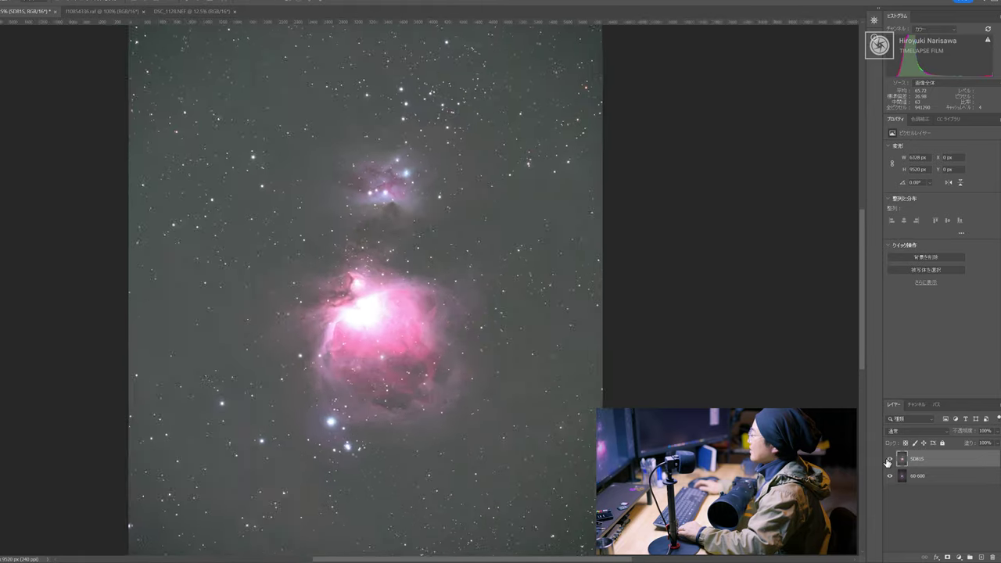
key(ctrl+plus)
key(ctrl+plus)
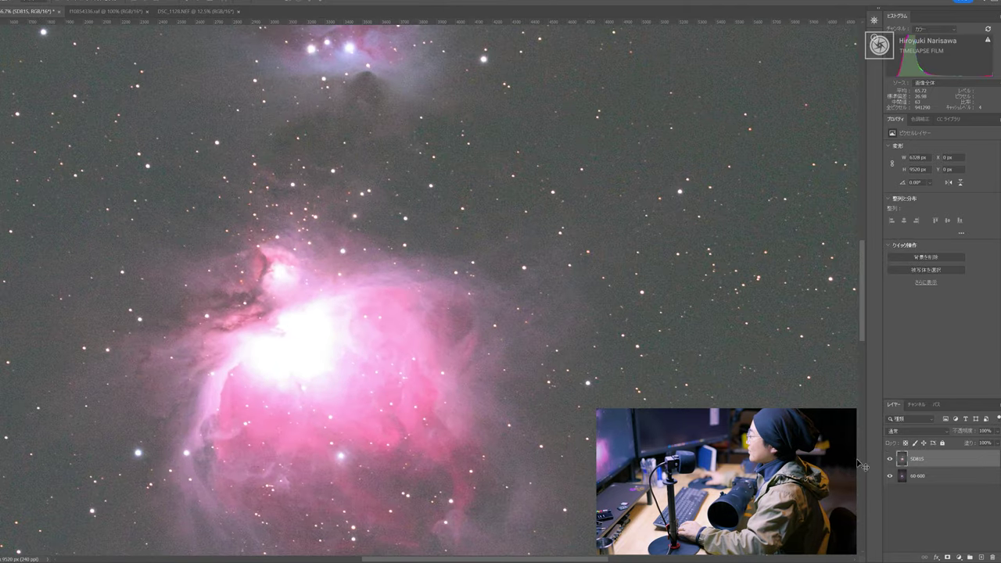
scroll(430, 290, up, 3)
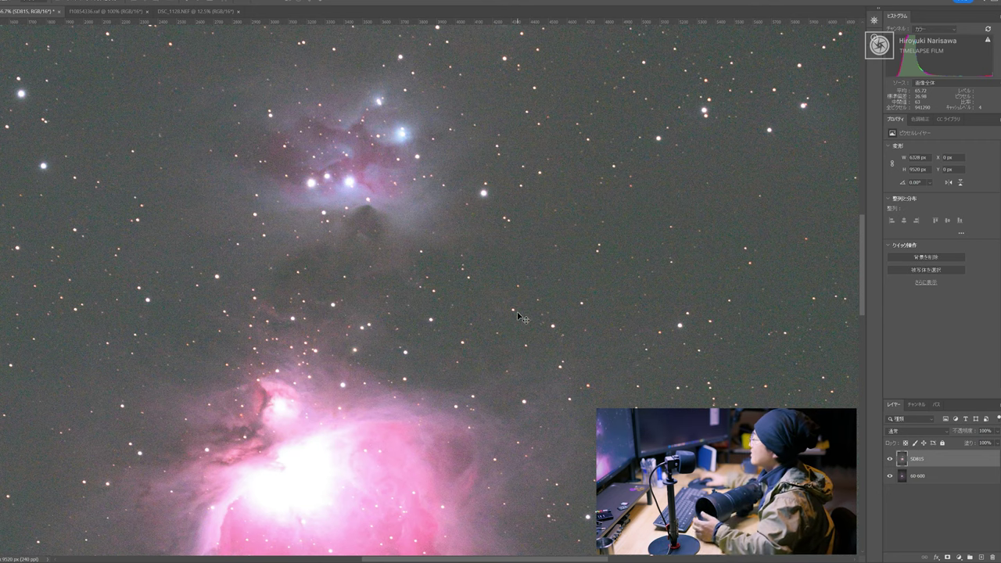
click(890, 463)
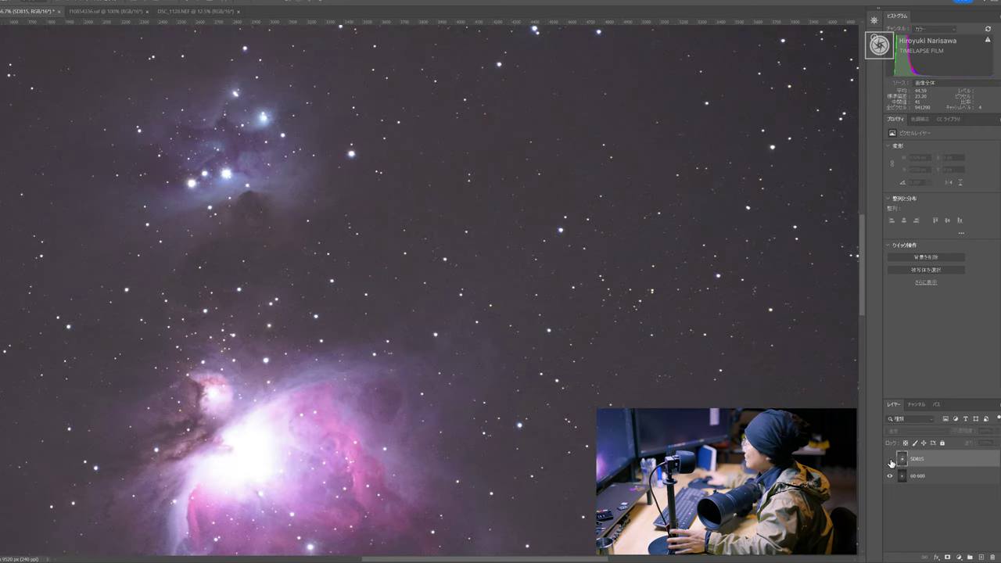
click(890, 463)
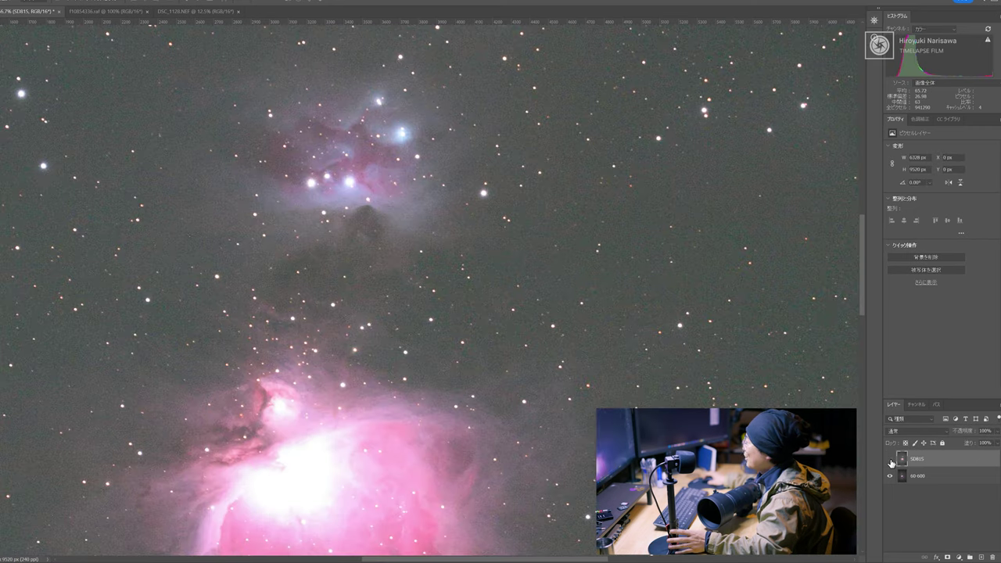
click(890, 462)
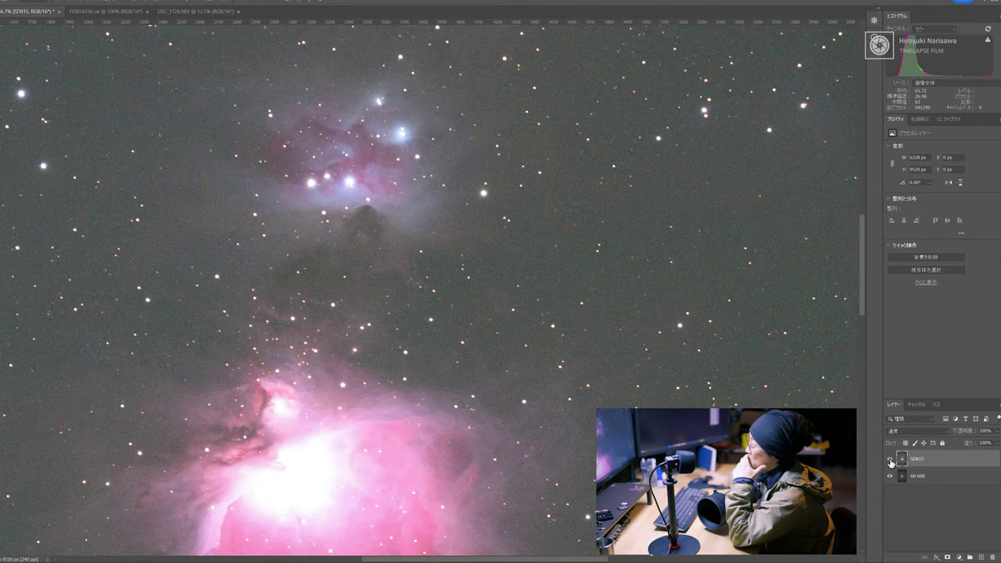
click(890, 462)
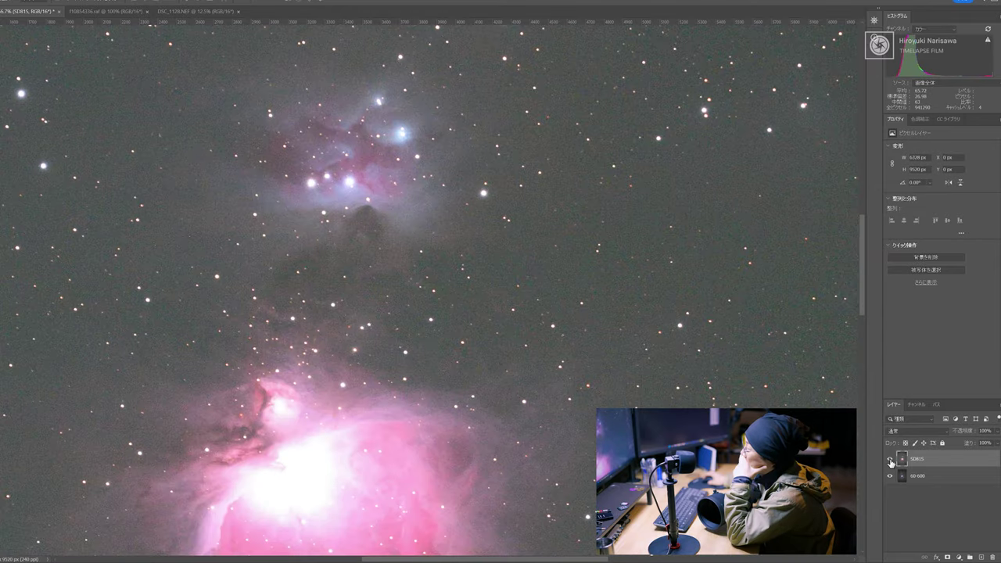
click(890, 462)
click(890, 462)
click(890, 462)
click(890, 462)
click(890, 463)
click(890, 462)
click(890, 463)
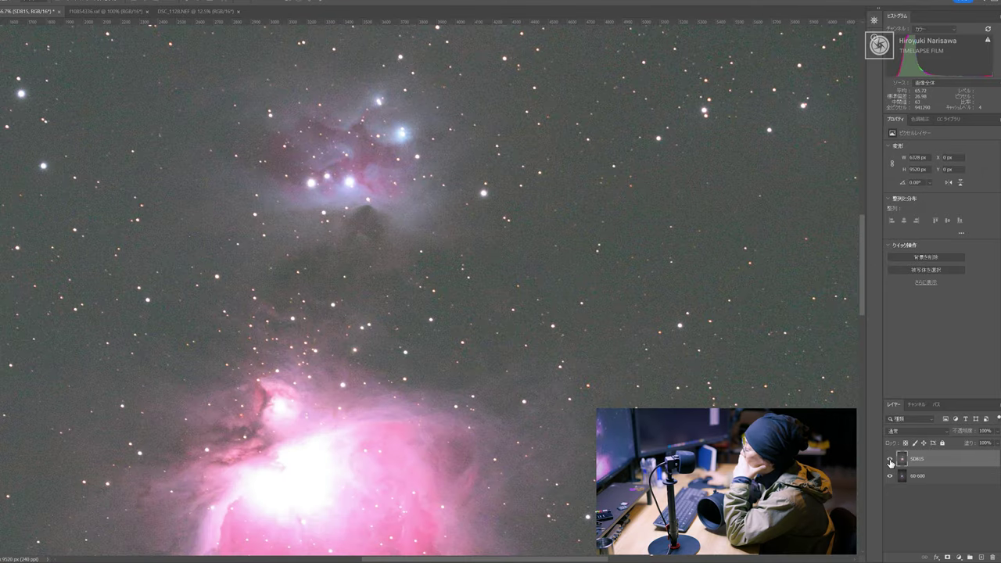
click(890, 462)
- Compare the star shapes near the image's upper-right edge by switching the SD81S layer's visibility over the 60-600 layer
scroll(751, 402, up, 3)
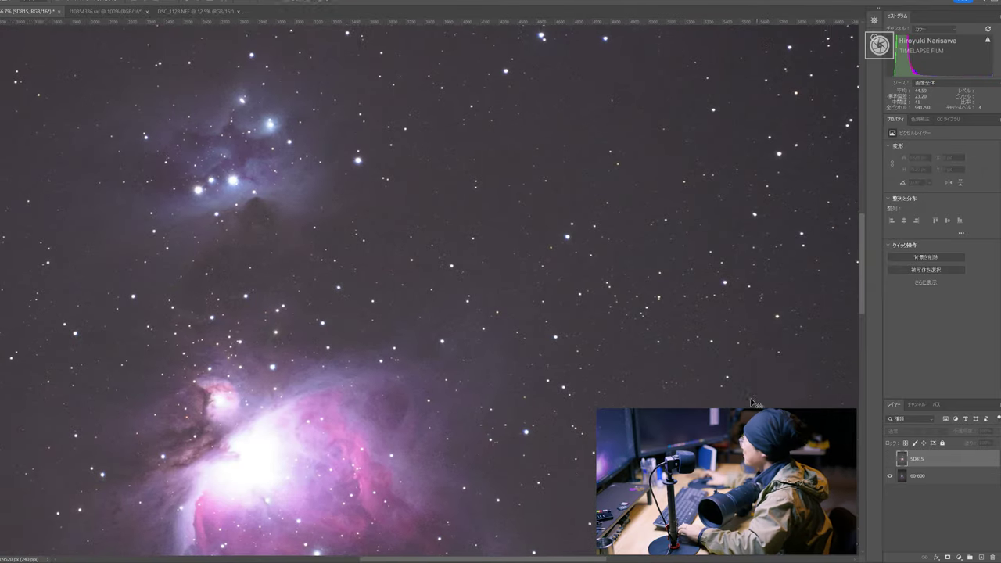
scroll(749, 402, down, 3)
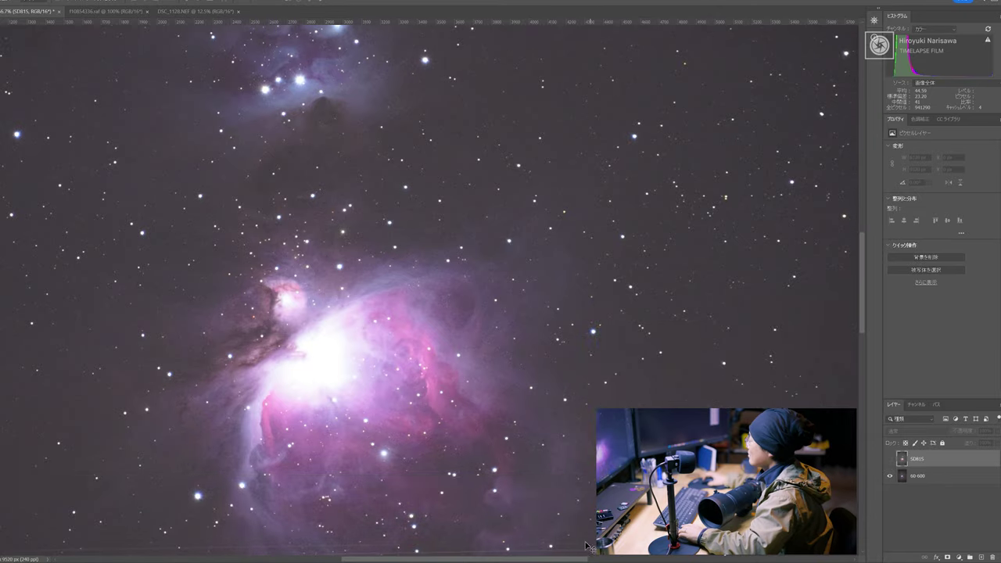
scroll(429, 289, right, 10)
scroll(428, 289, left, 5)
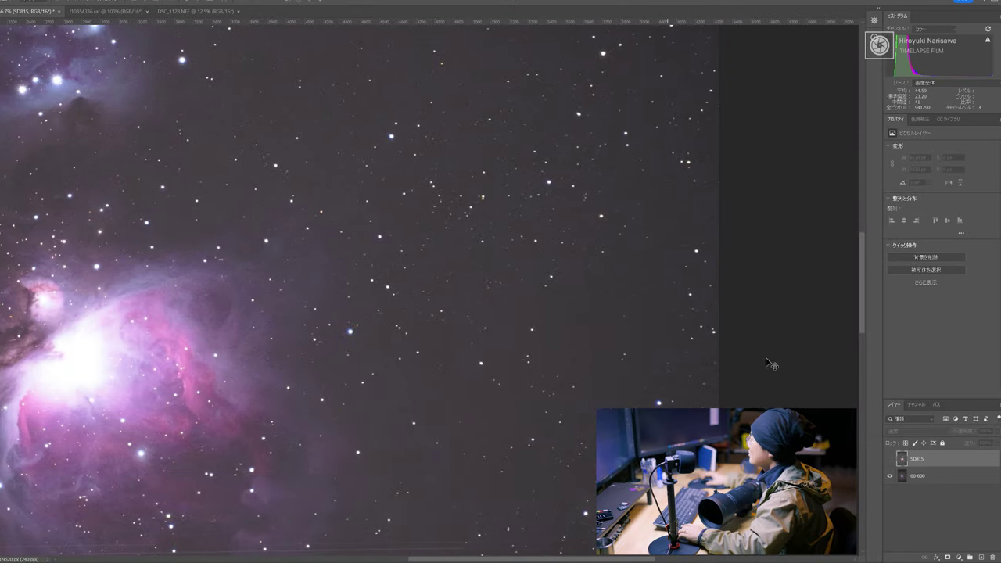
scroll(867, 301, up, 5)
click(890, 460)
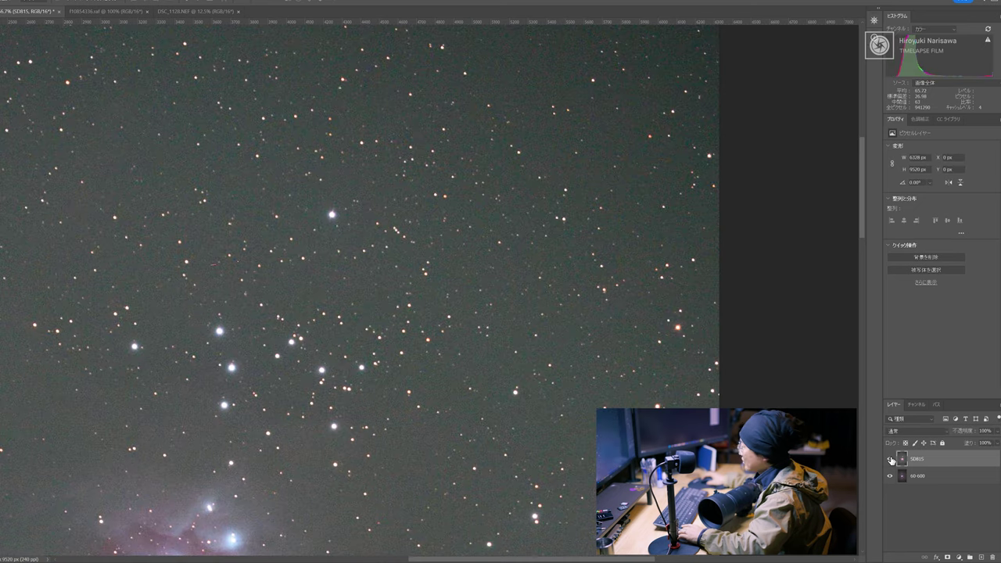
click(890, 460)
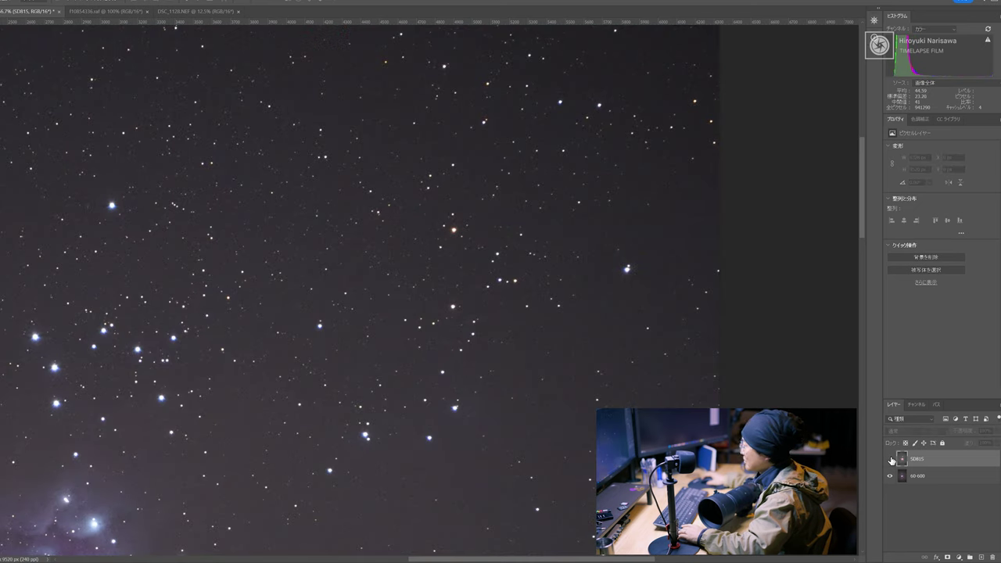
click(890, 460)
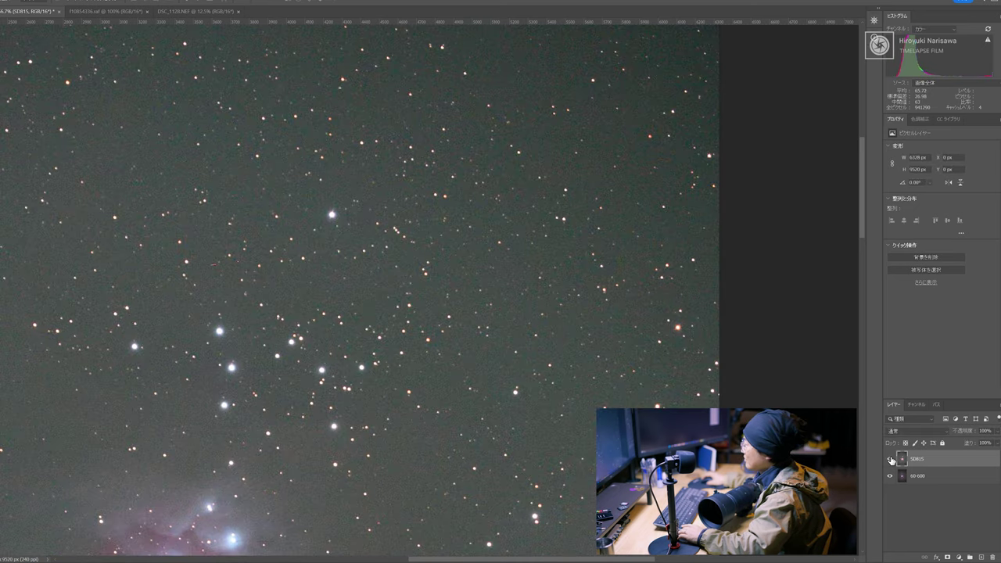
click(890, 460)
click(890, 460)
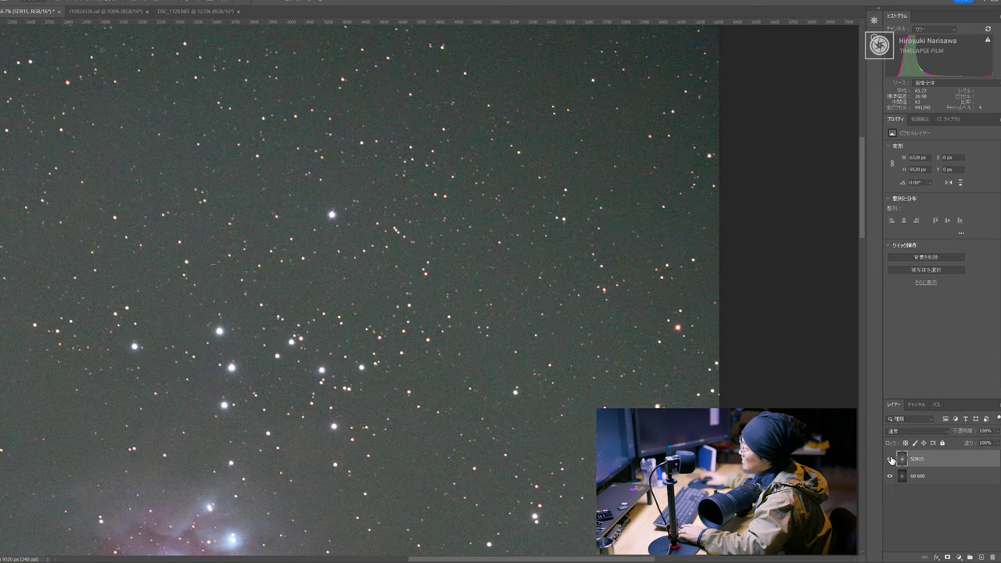
click(890, 459)
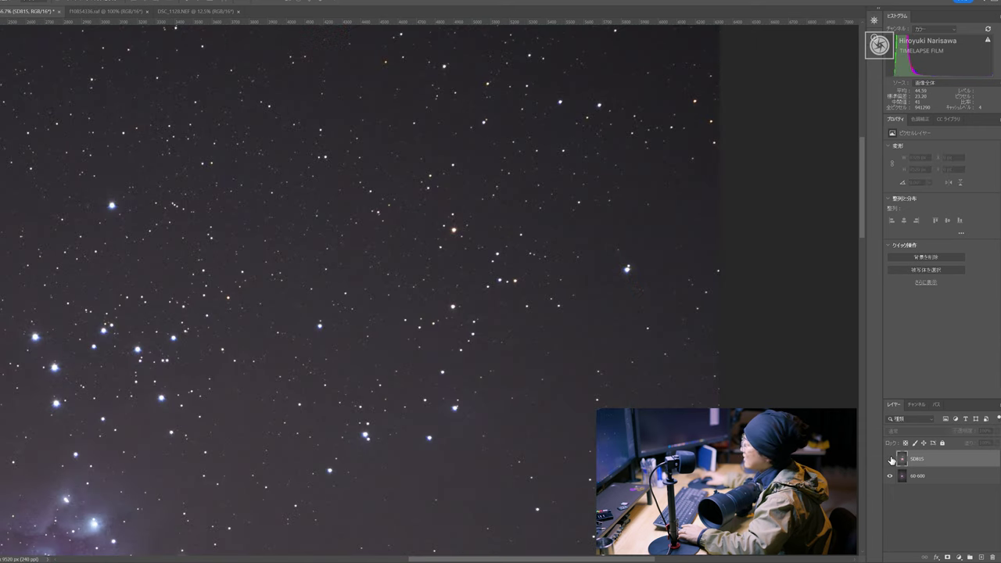
click(891, 460)
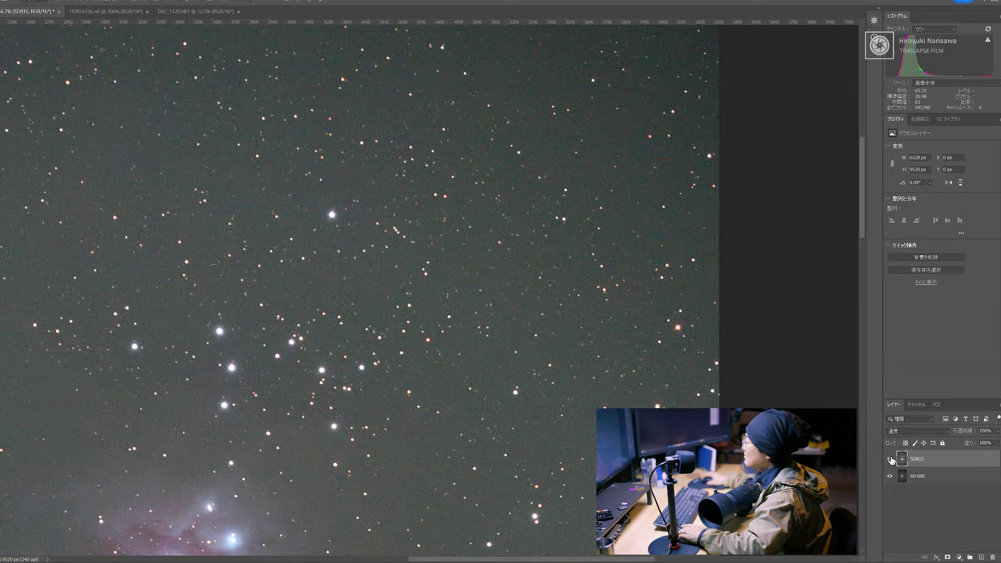
click(889, 460)
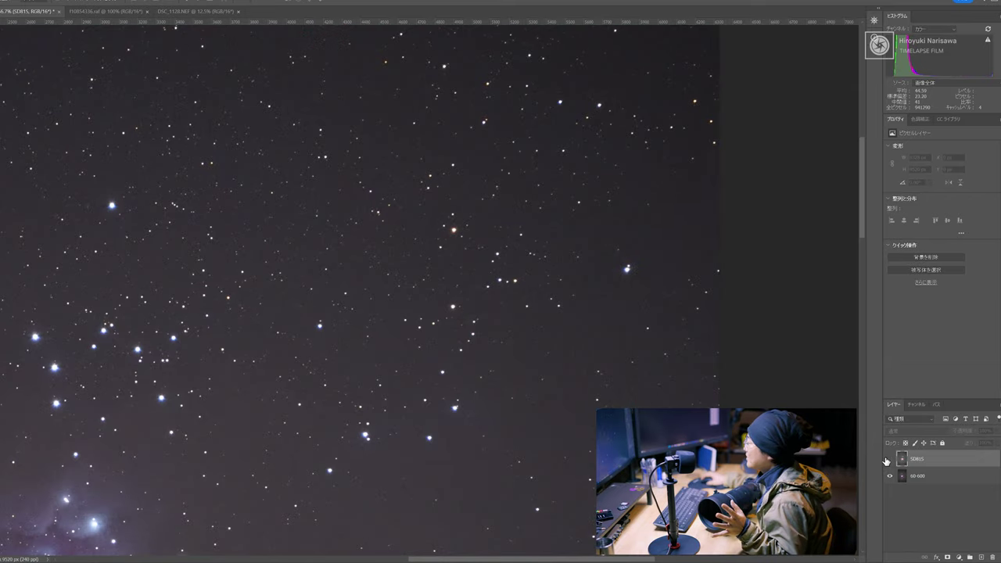
click(889, 460)
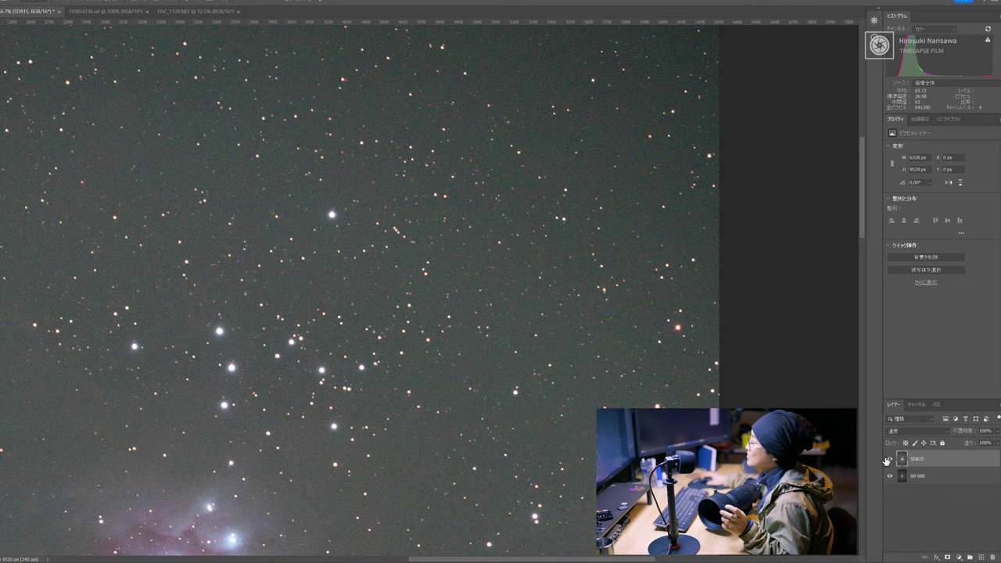
- Alternate between the SD81S and 60-600 layers to compare the star field above the nebula out to the frame's right edge
click(887, 459)
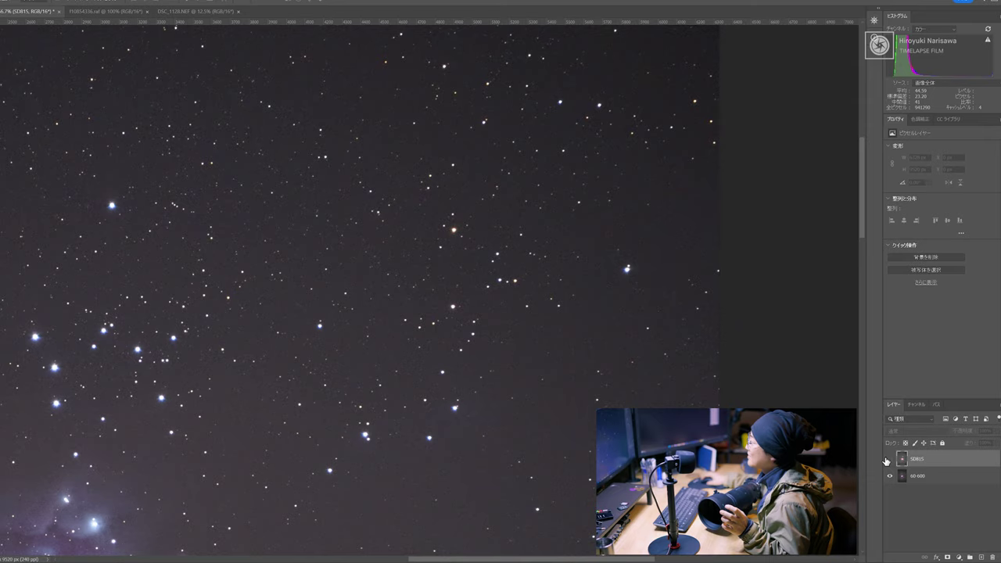
click(887, 460)
click(887, 460)
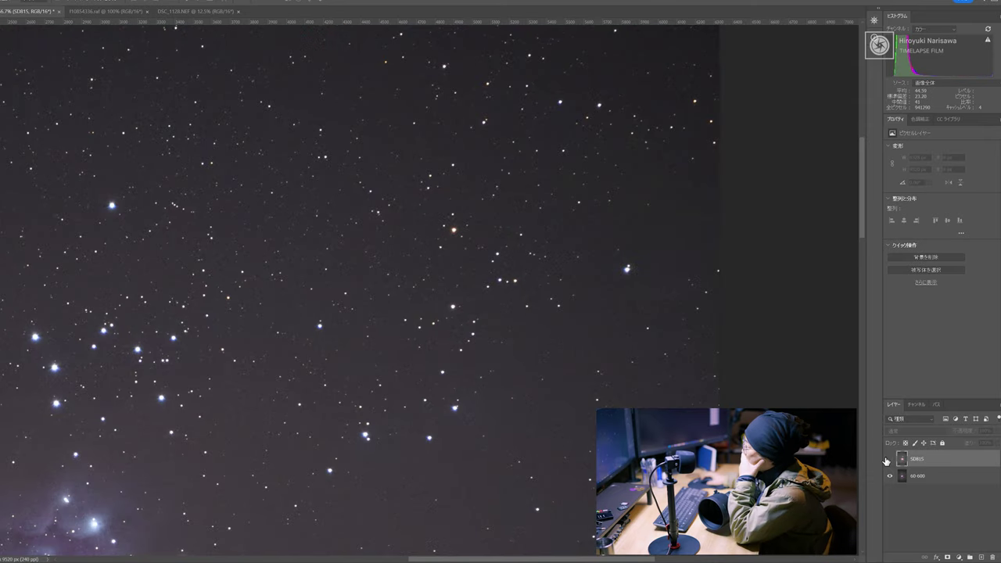
click(887, 459)
click(886, 459)
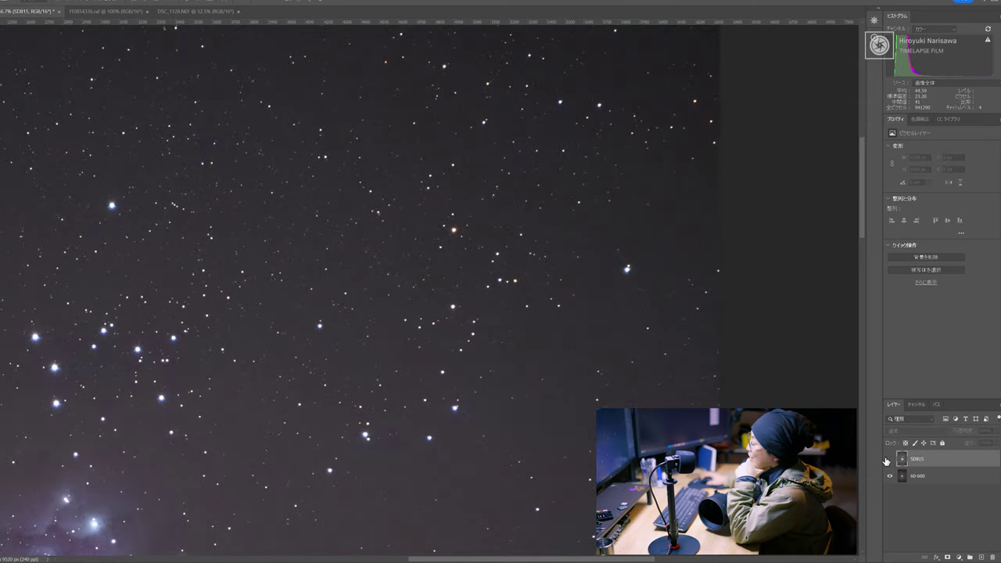
click(887, 460)
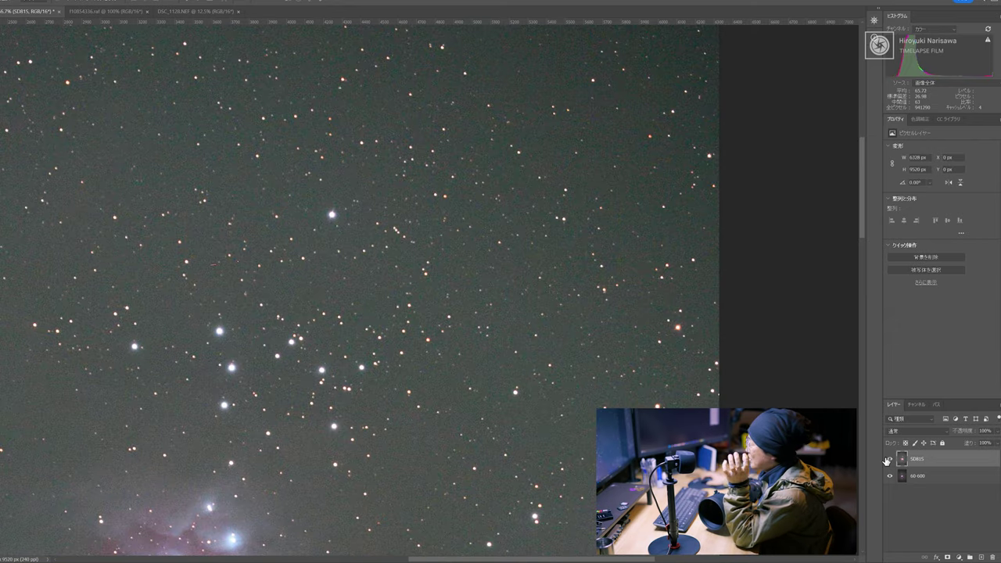
click(889, 461)
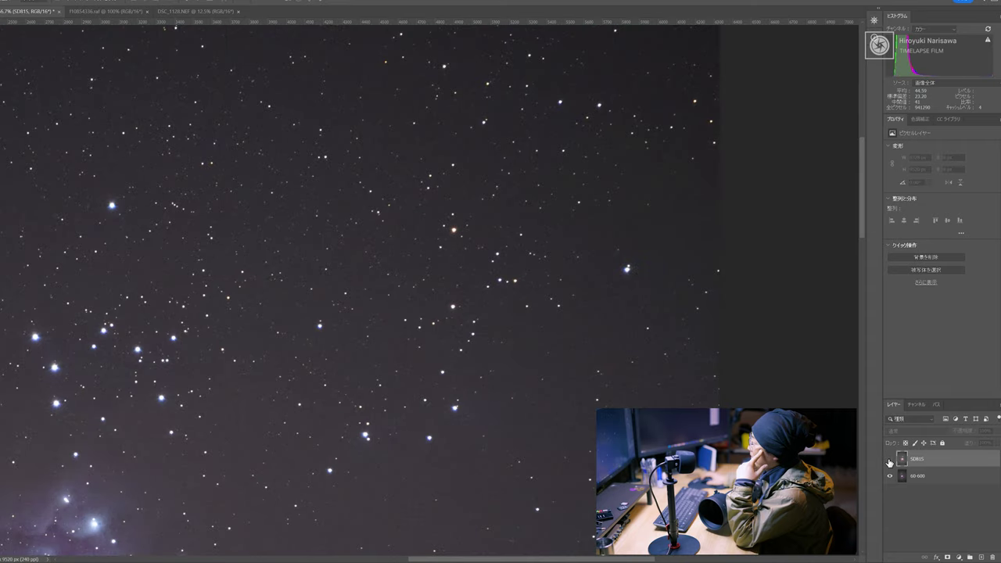
click(888, 462)
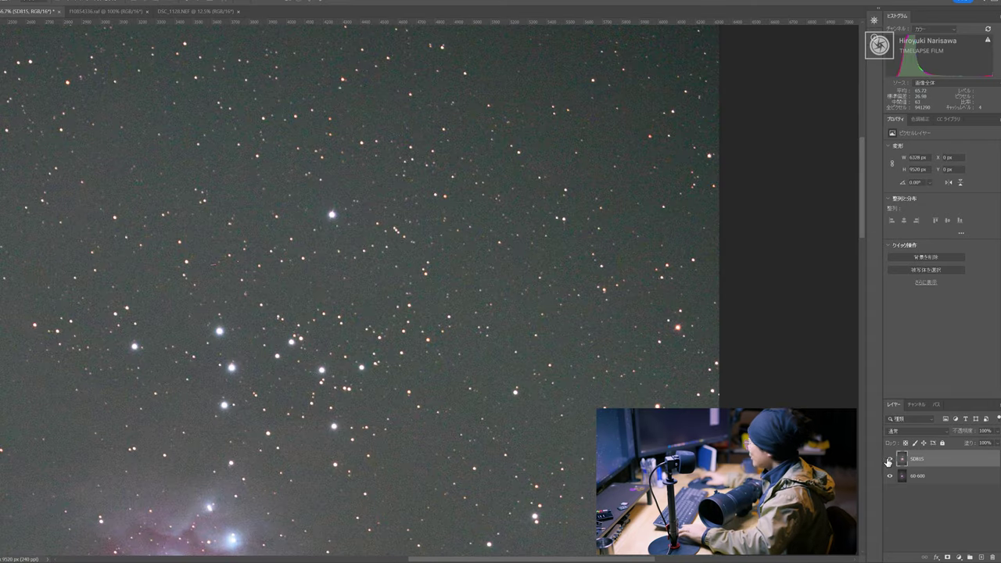
- Review the whole SD81S frame, hide that layer, and view the full 60-600 Orion Nebula frame
key(ctrl+minus)
key(ctrl+minus)
scroll(441, 393, down, 2)
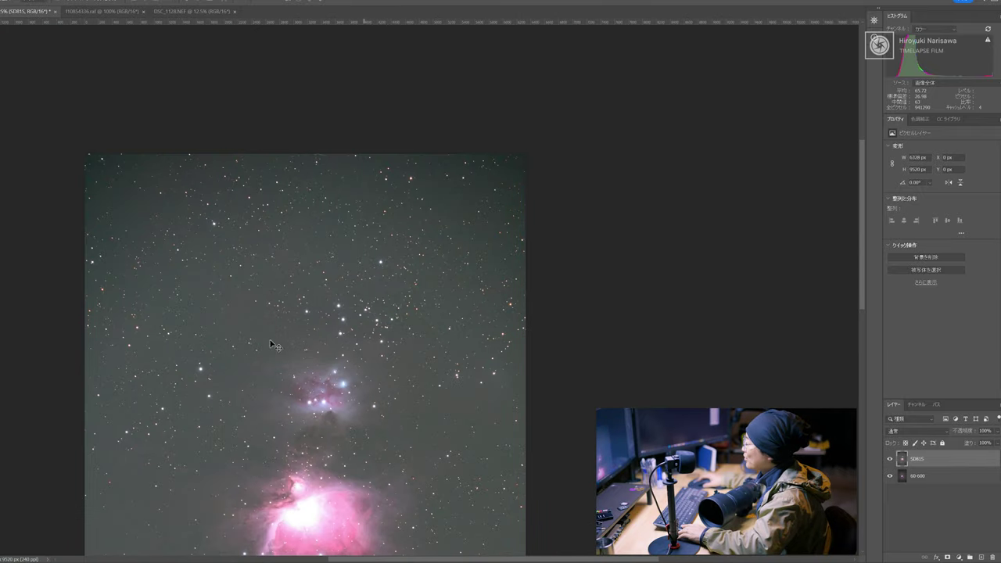
scroll(268, 338, down, 3)
scroll(268, 338, down, 1)
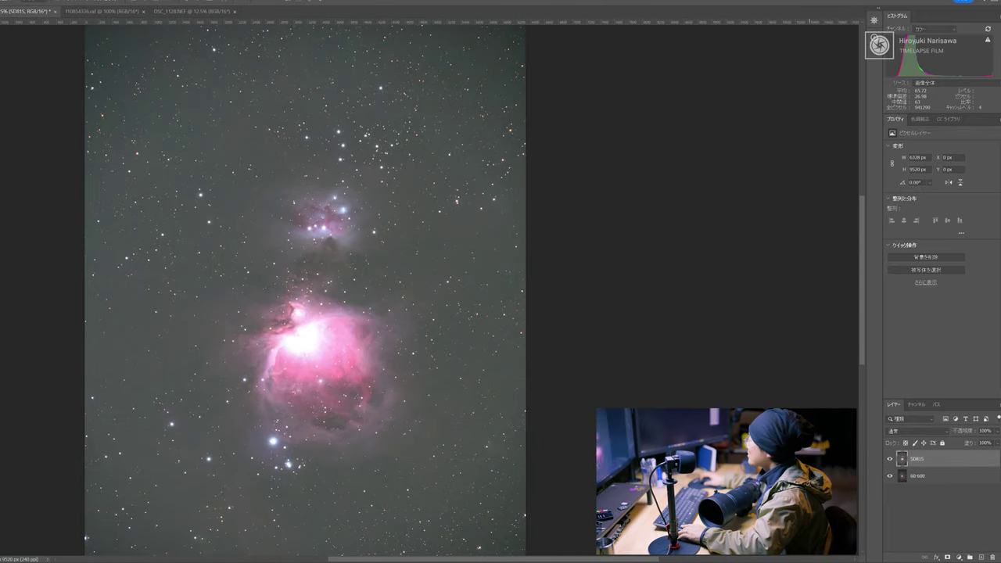
click(890, 459)
scroll(466, 384, down, 1)
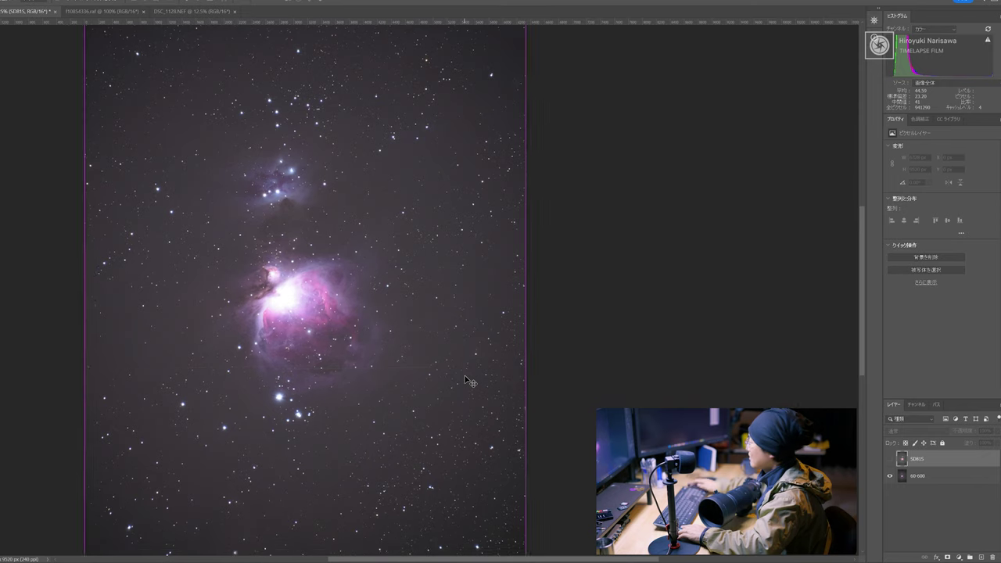
scroll(466, 383, down, 1)
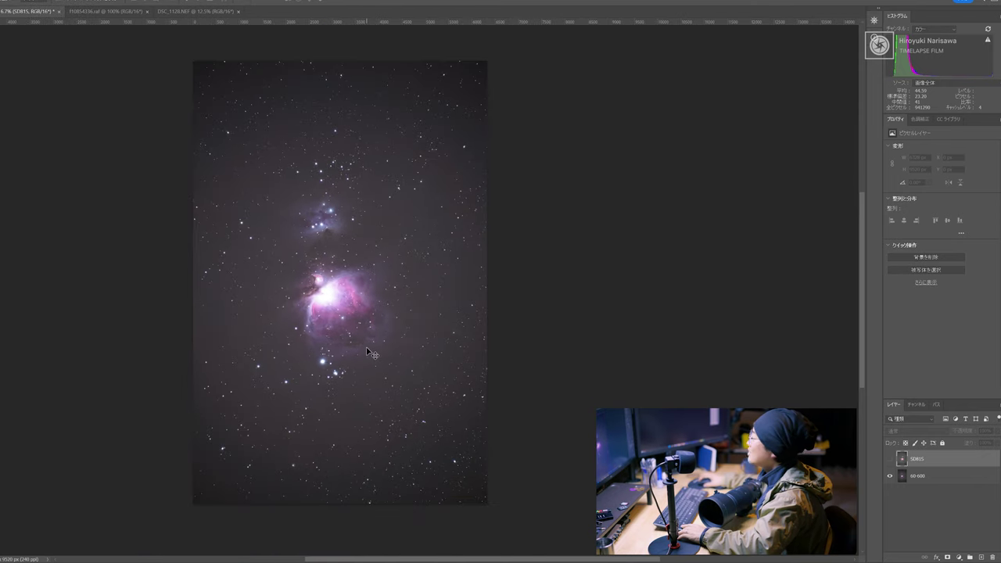
- Examine the Orion Nebula's core, its outer gas and the smaller nebula above it close up on the 60-600 layer
scroll(362, 337, up, 3)
scroll(377, 405, left, 1)
scroll(377, 406, down, 1)
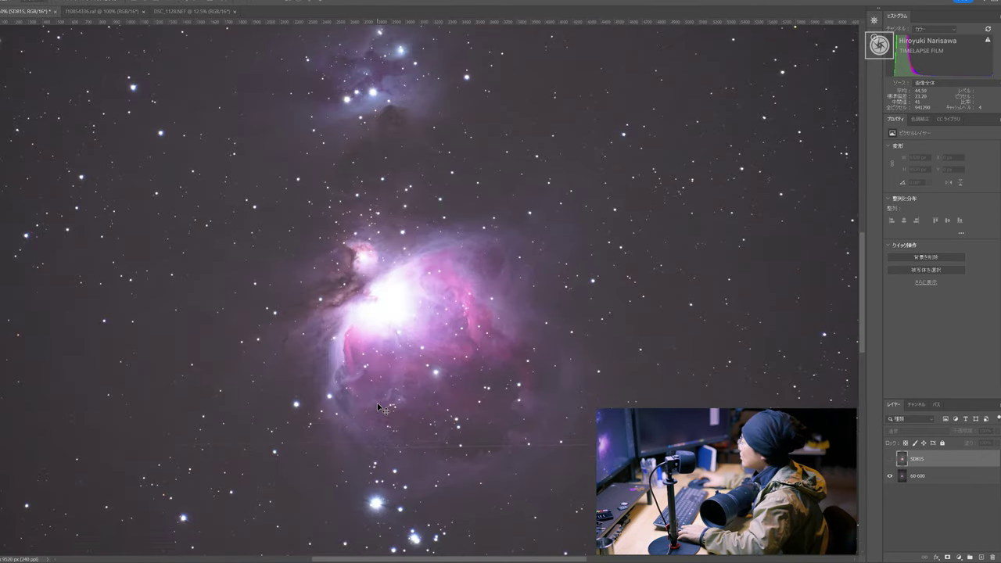
scroll(377, 405, right, 2)
scroll(380, 408, down, 2)
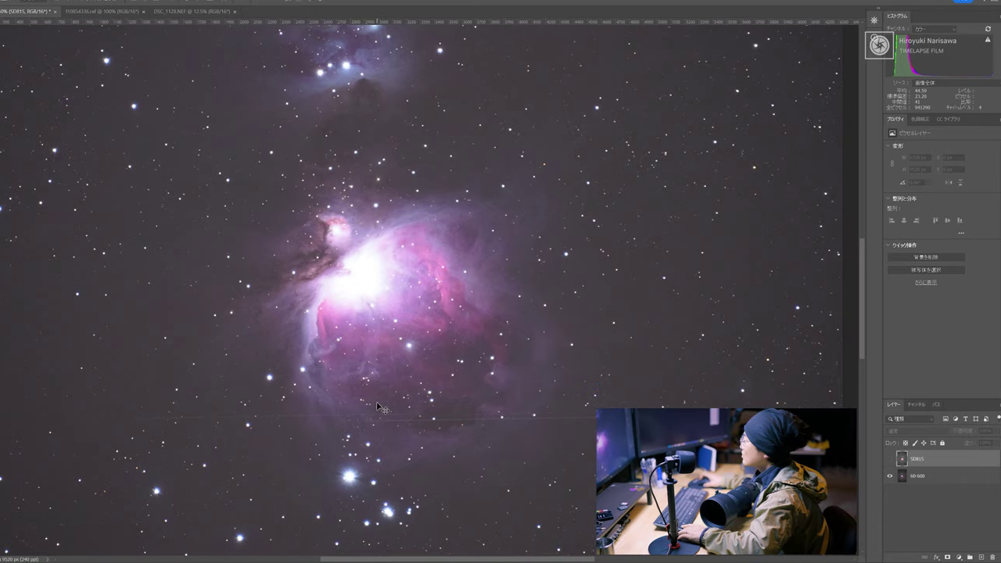
scroll(381, 408, up, 2)
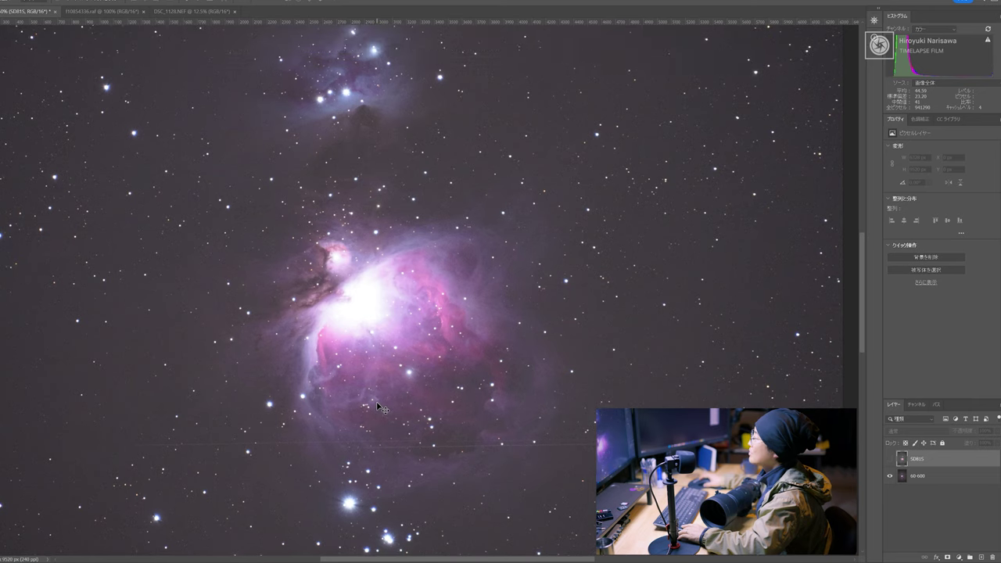
scroll(381, 408, up, 4)
scroll(376, 402, up, 1)
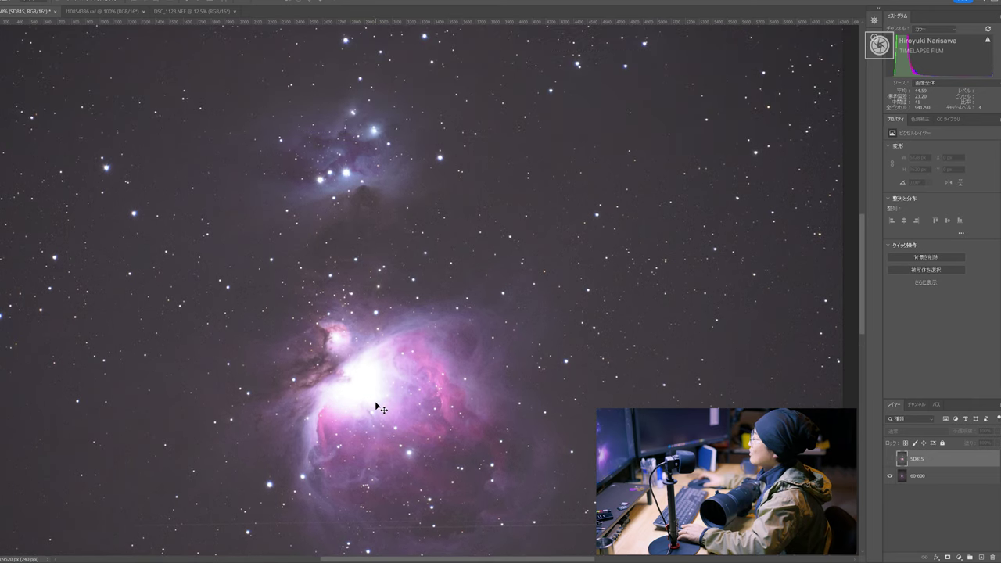
scroll(375, 400, up, 1)
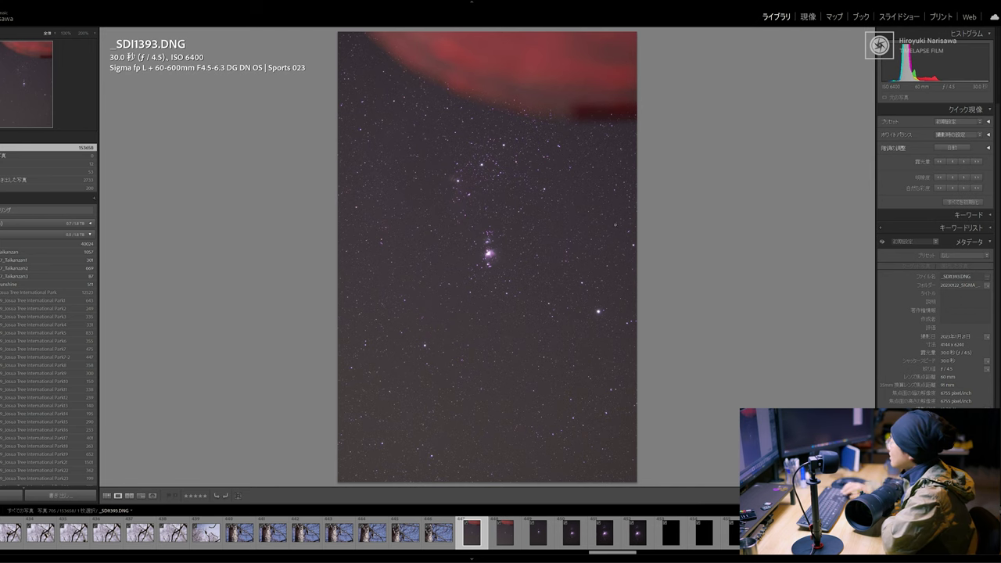
- In Lightroom, go through the Orion shots and show _SDI1404.DNG in the Develop module
key(Right)
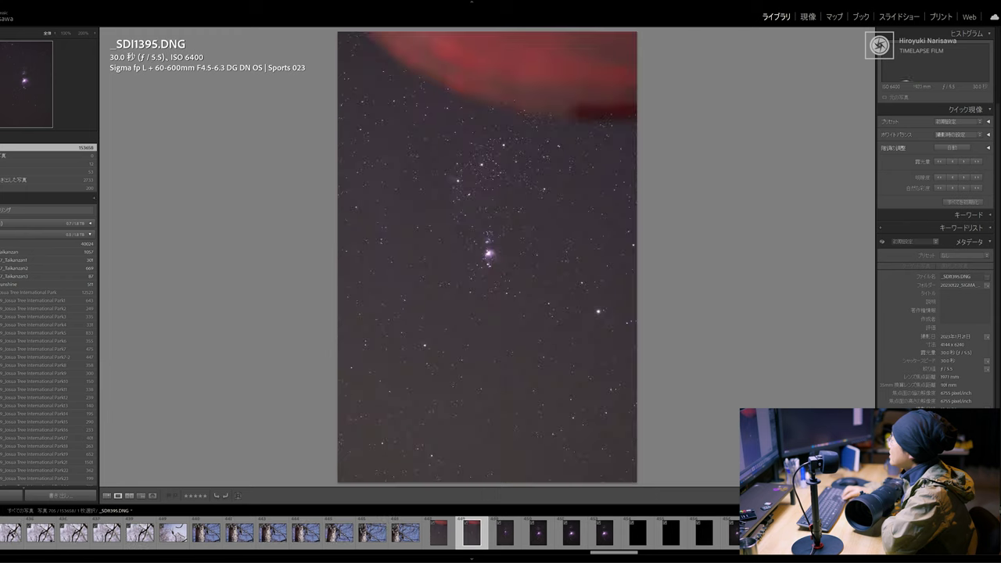
click(812, 21)
key(Right)
key(Right)
key(Right)
key(Right)
key(Right)
key(Right)
key(Right)
key(Right)
key(Right)
key(Right)
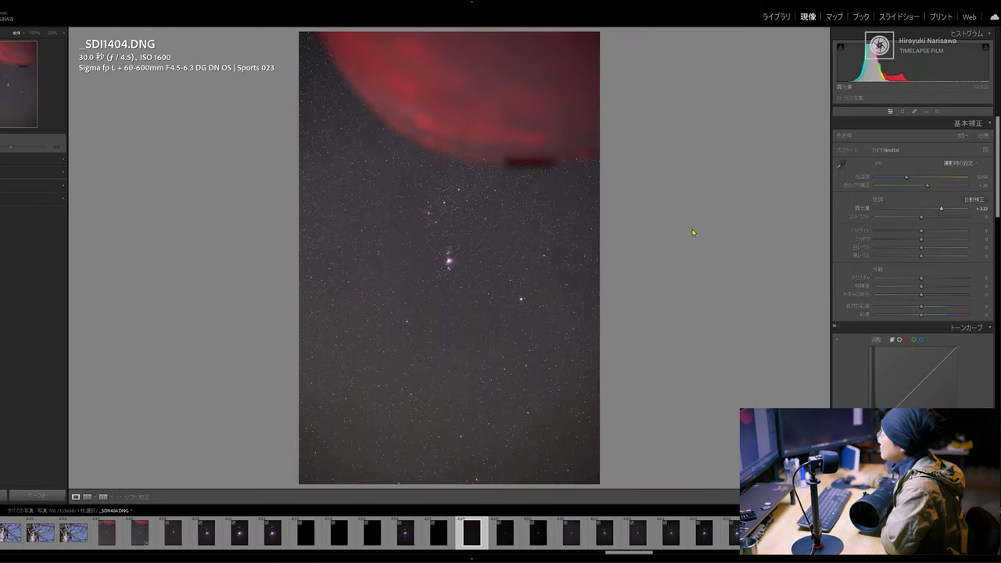
- Examine _SDI1404.DNG at 100% from the Orion Nebula out to the stars in the upper-left corner of the photo
click(452, 275)
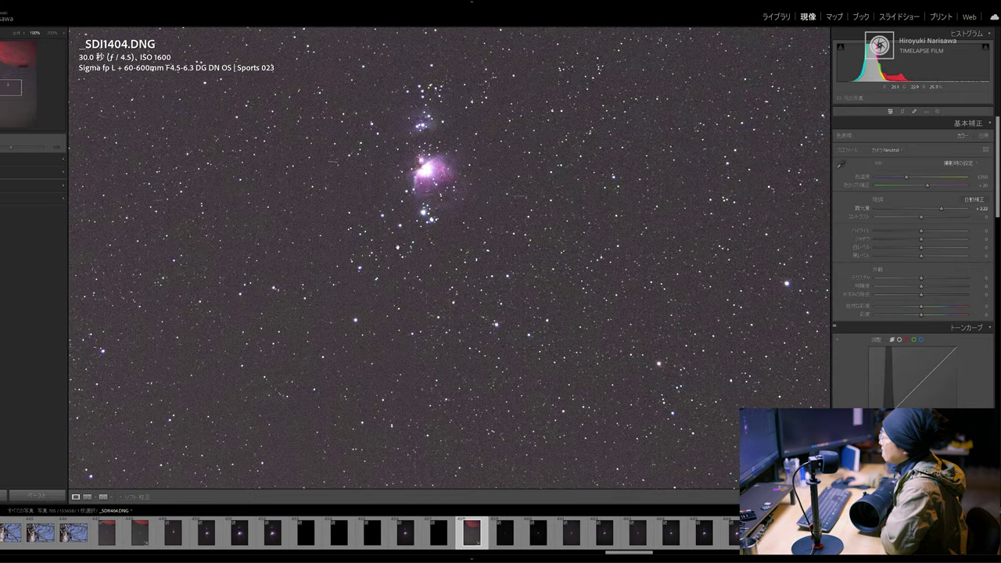
drag(373, 207, 519, 375)
drag(339, 65, 603, 462)
drag(368, 125, 493, 305)
drag(405, 152, 456, 288)
drag(376, 267, 472, 388)
drag(435, 176, 461, 301)
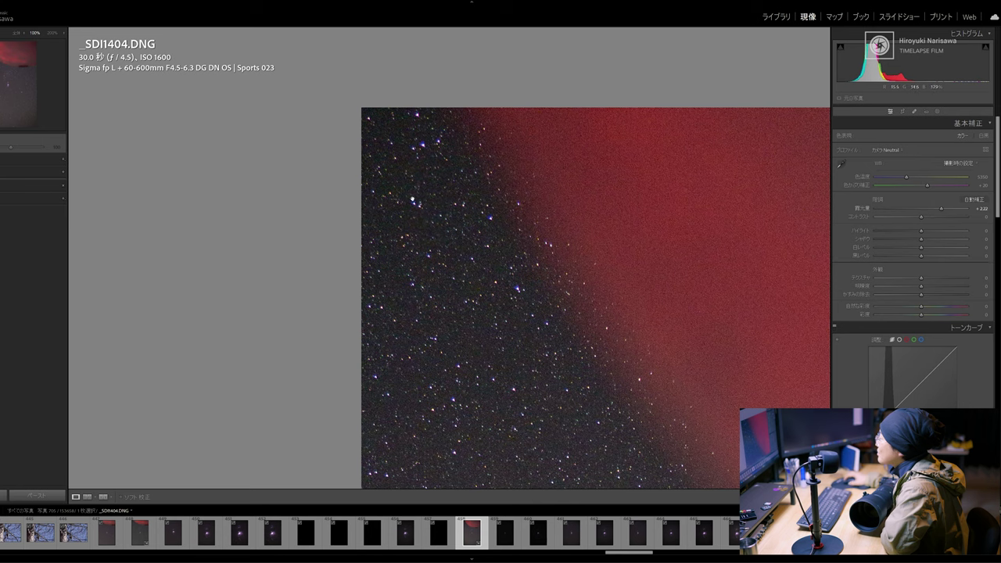
click(422, 192)
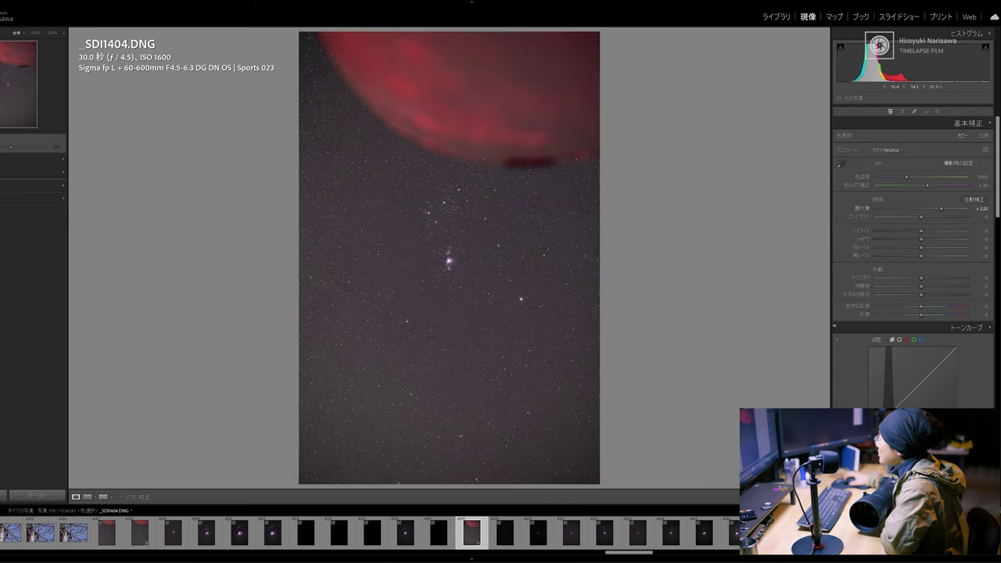
- Recheck the star rendering of _SDI1404.DNG at 100%, first around the nebula and again in the photo's upper-left corner
key(z)
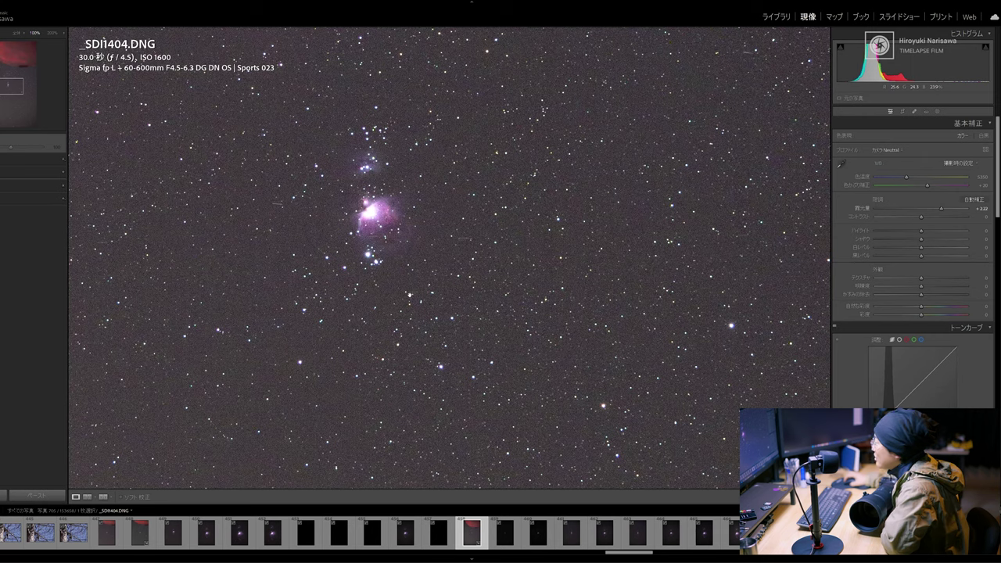
key(z)
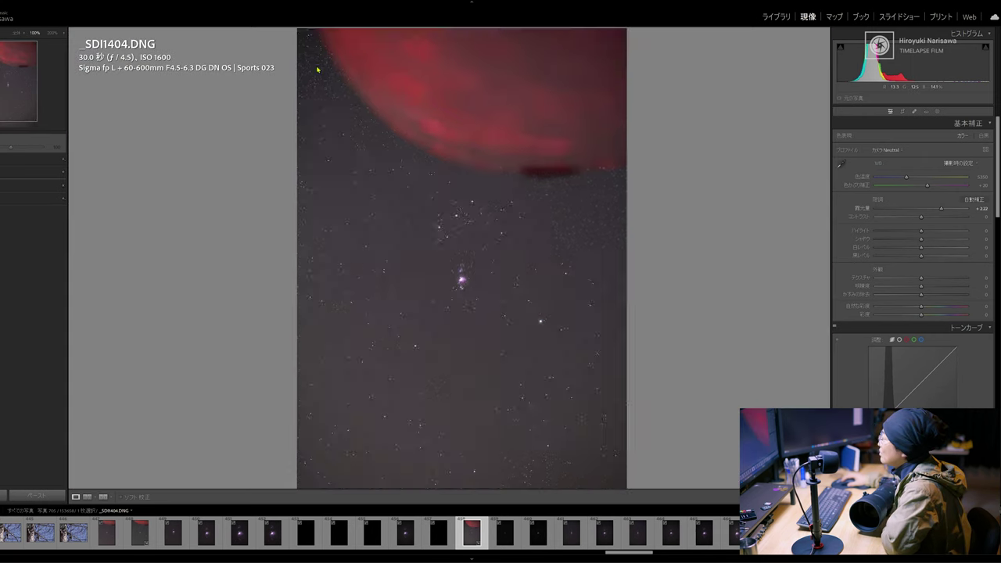
click(315, 67)
drag(310, 79, 384, 300)
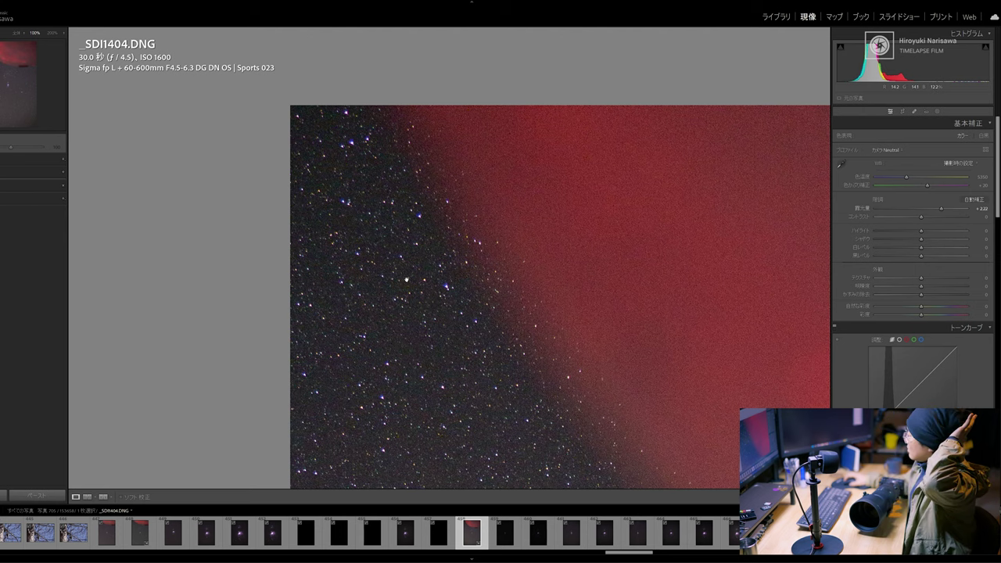
key(z)
- Open _SDI1395.DNG from the photo grid and examine the stars in its upper-left corner at 100%
key(g)
click(442, 313)
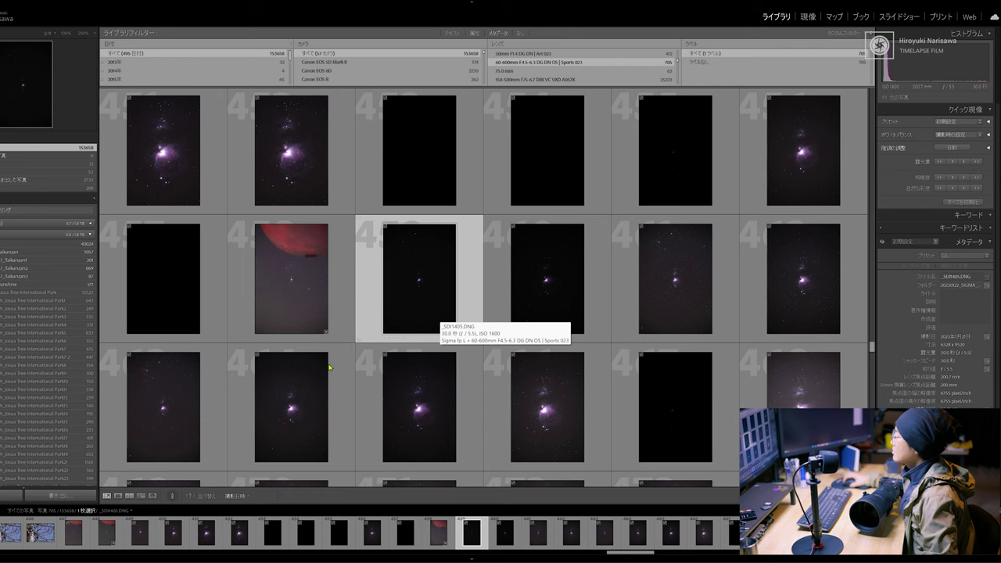
double_click(152, 414)
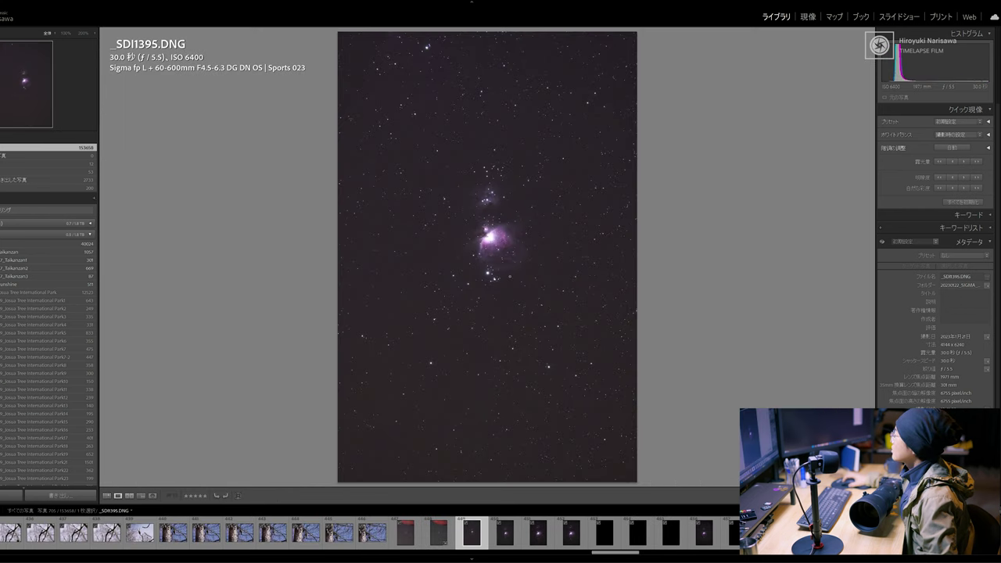
key(z)
drag(498, 279, 696, 403)
drag(474, 93, 664, 292)
drag(529, 195, 587, 346)
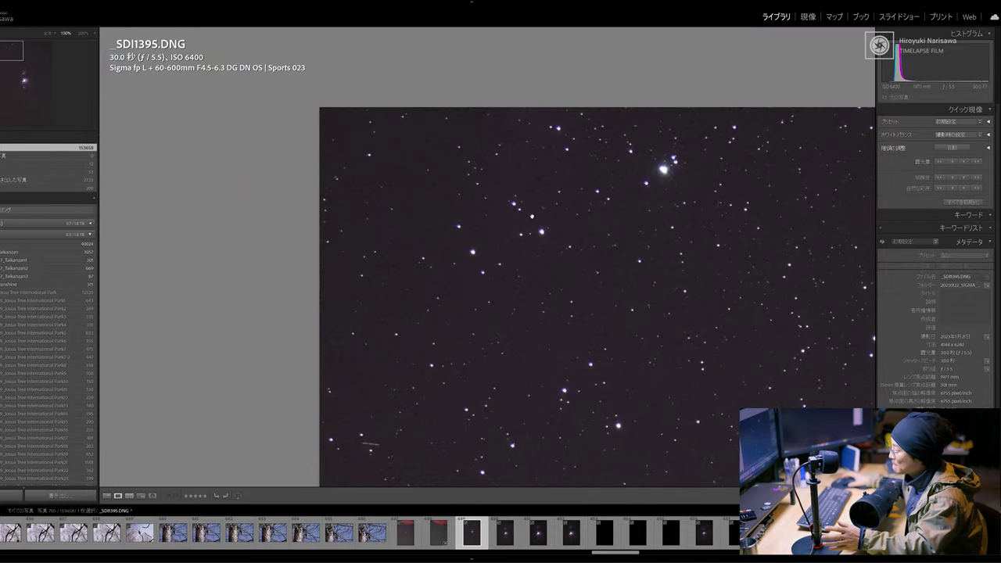
- Browse the grid of 60-600mm shots for another star-field photo and open _SDI1193.DNG in the Develop module
key(g)
scroll(535, 270, down, 8)
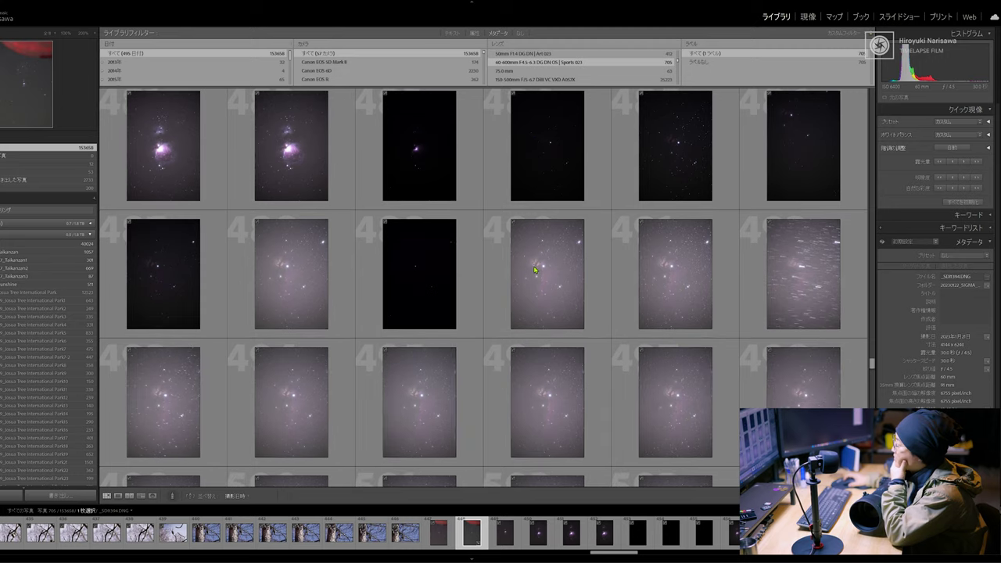
scroll(535, 270, down, 2)
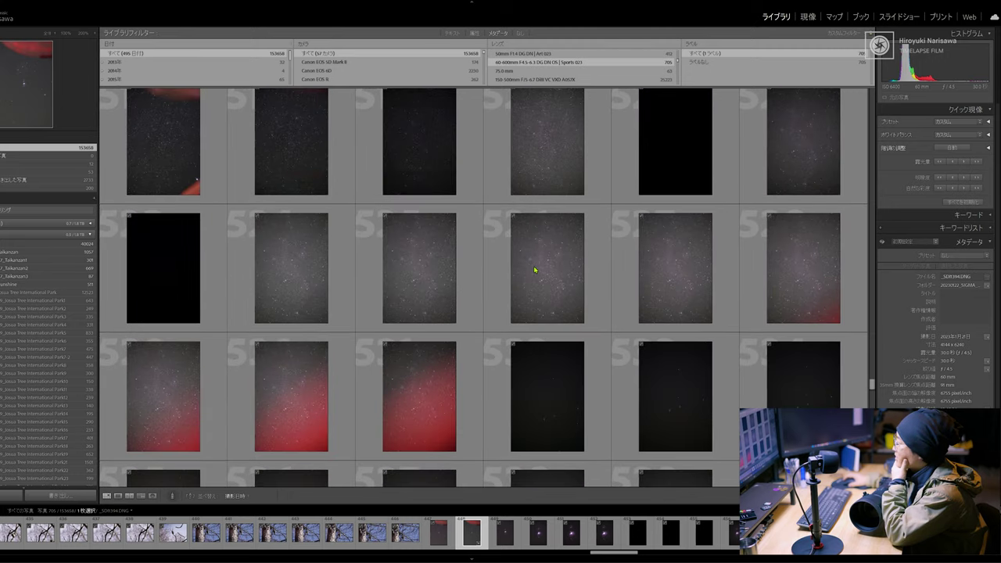
click(535, 270)
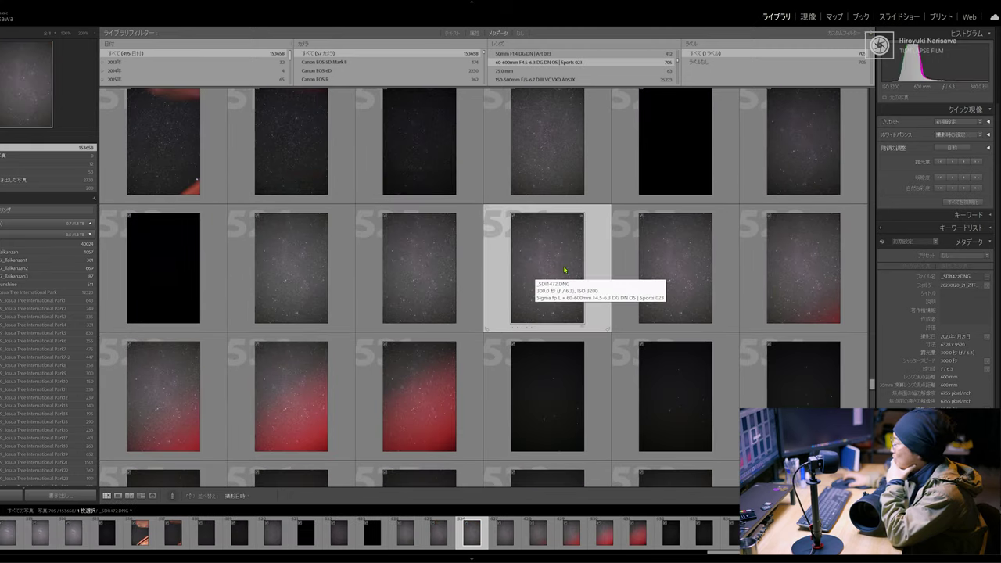
click(446, 161)
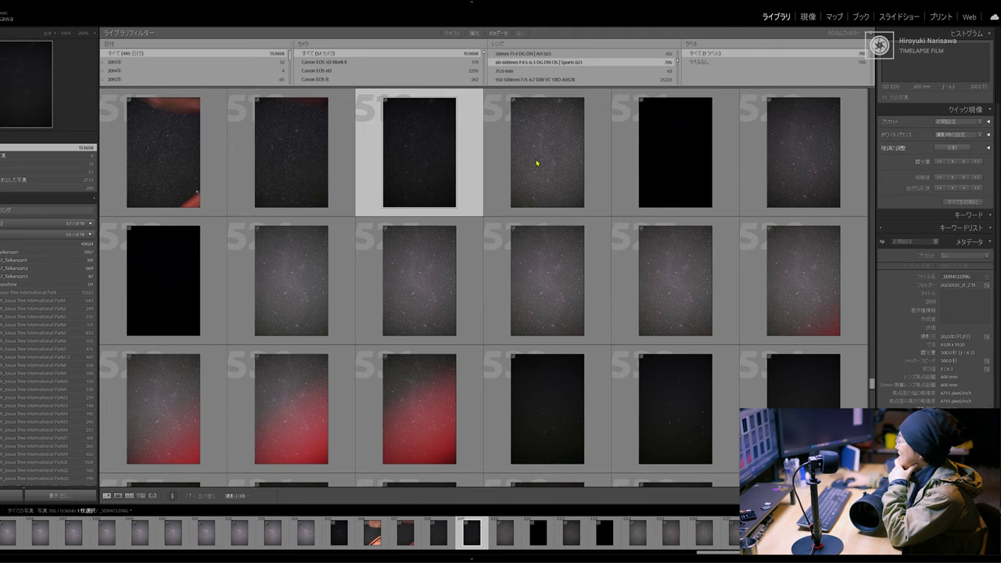
click(545, 172)
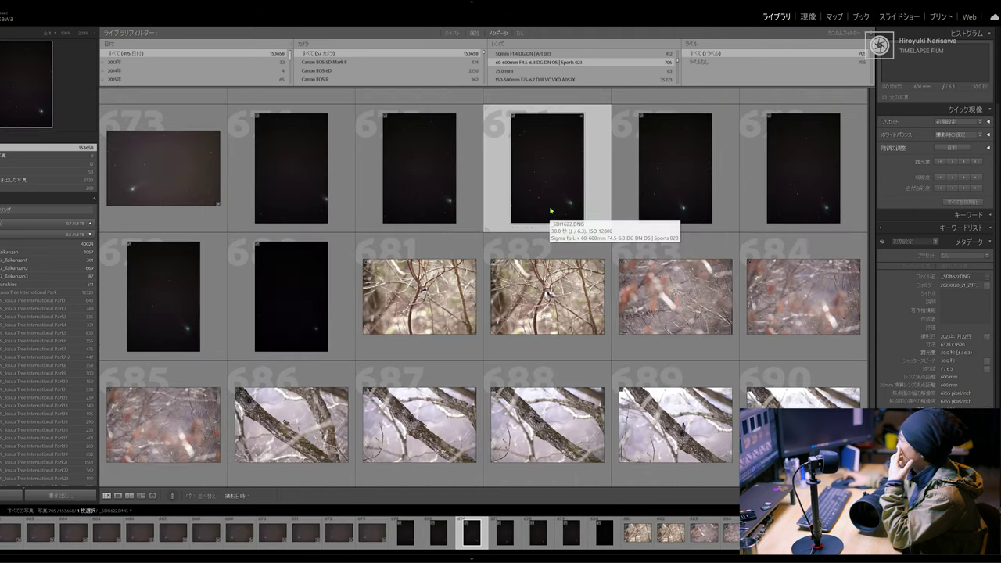
scroll(550, 211, up, 12)
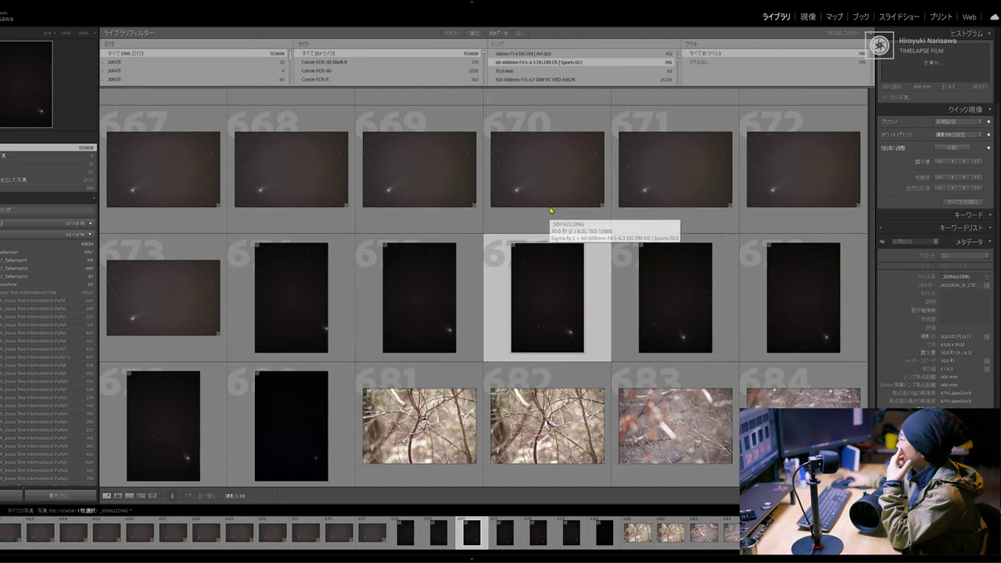
scroll(549, 210, up, 10)
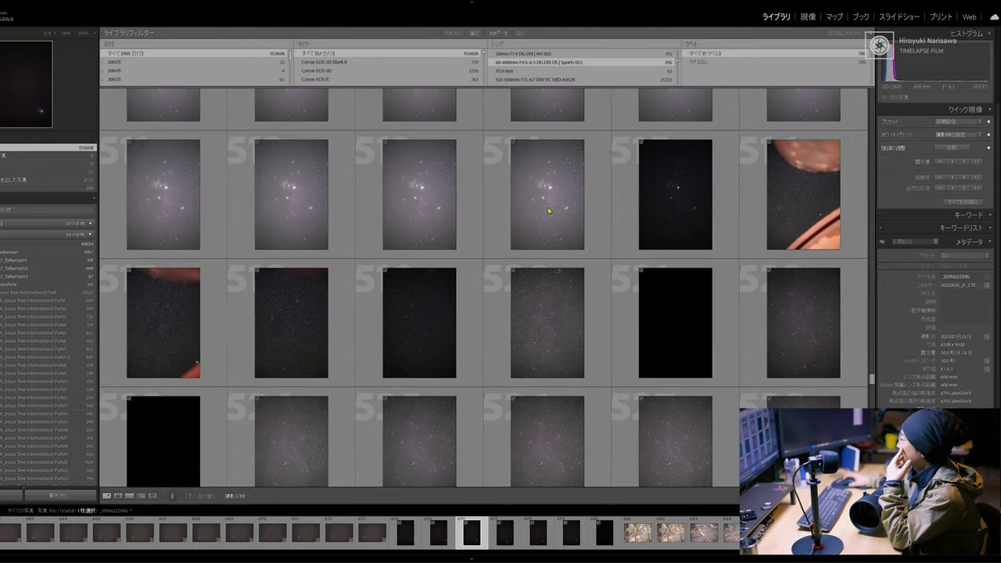
scroll(548, 211, up, 5)
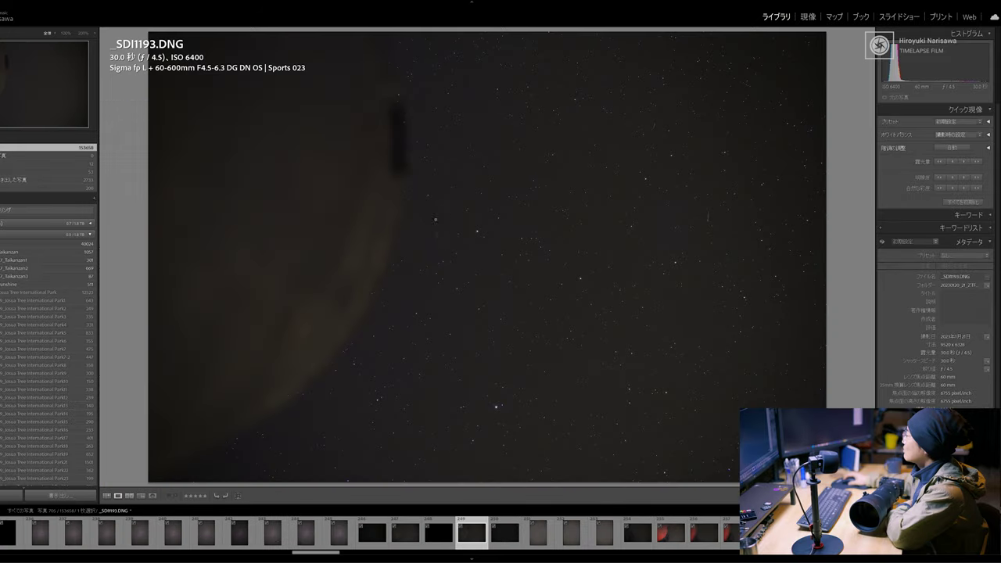
click(808, 16)
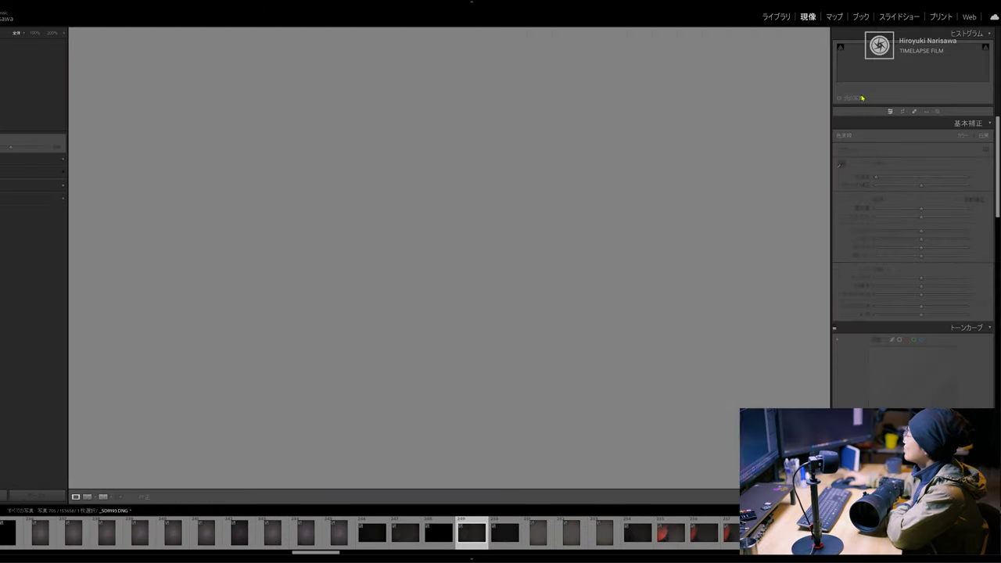
- Raise the exposure of _SDI1193.DNG to +1.82 and shift its colour temperature cooler while viewing the stars at 100%
drag(921, 211, 938, 210)
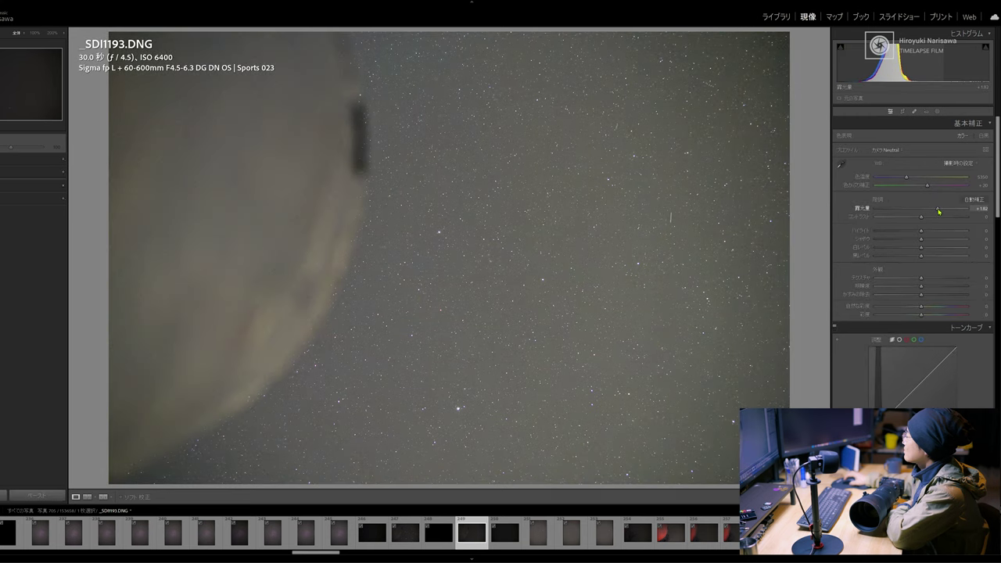
click(529, 247)
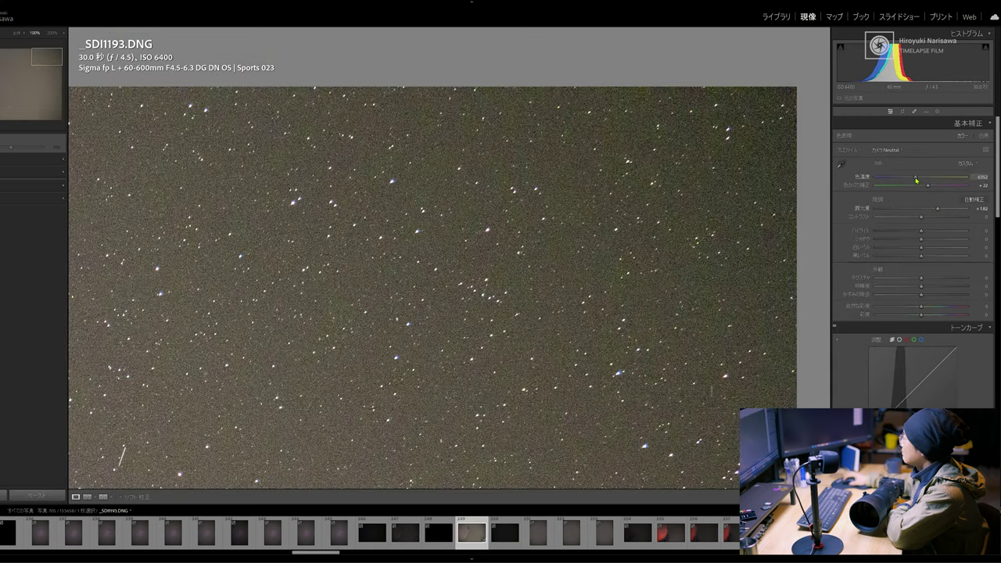
drag(914, 179, 905, 181)
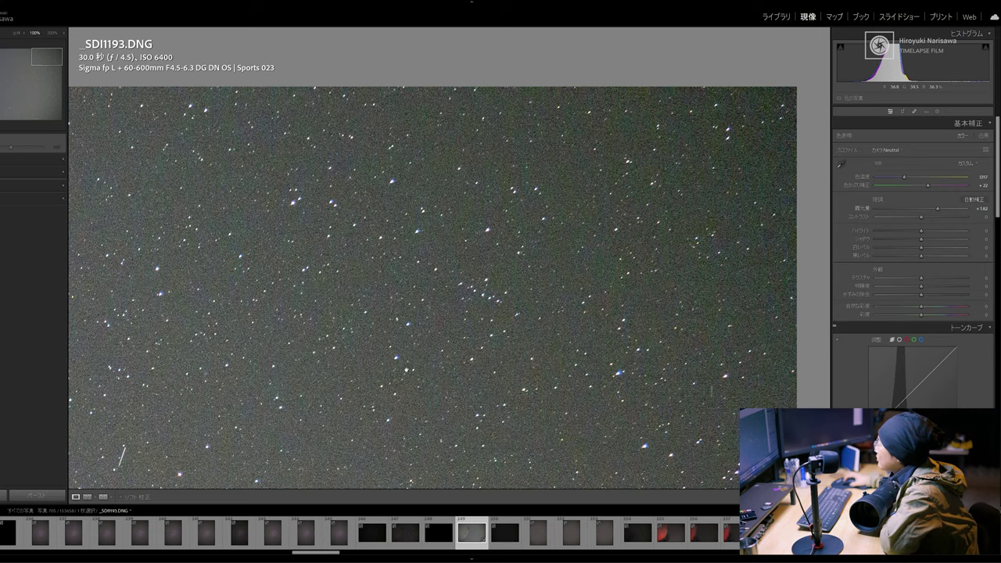
- Examine the star rendering of _SDI1193.DNG at 100% from the photo's upper-right corner across to its central area
drag(408, 367, 467, 313)
drag(571, 328, 460, 316)
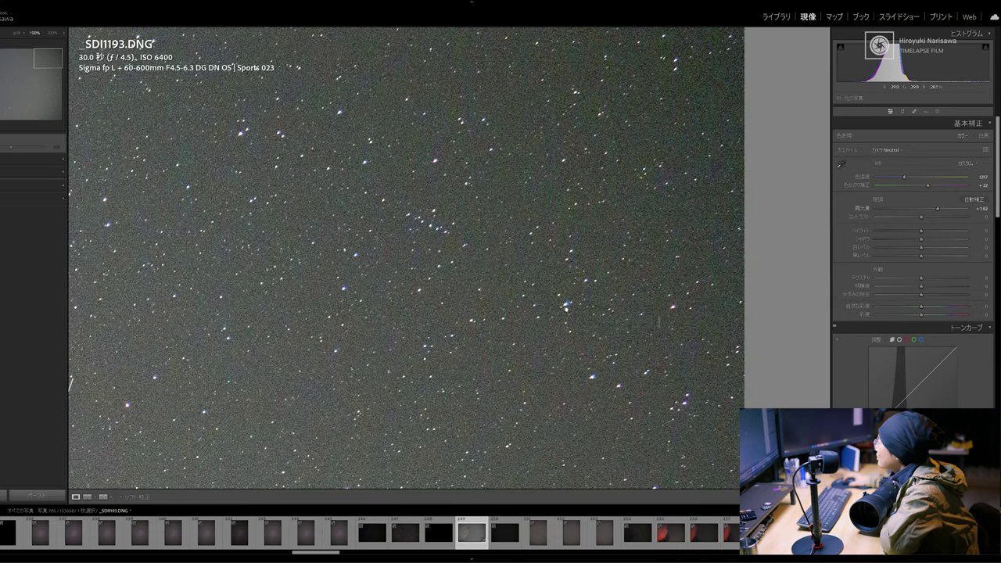
drag(540, 362, 544, 292)
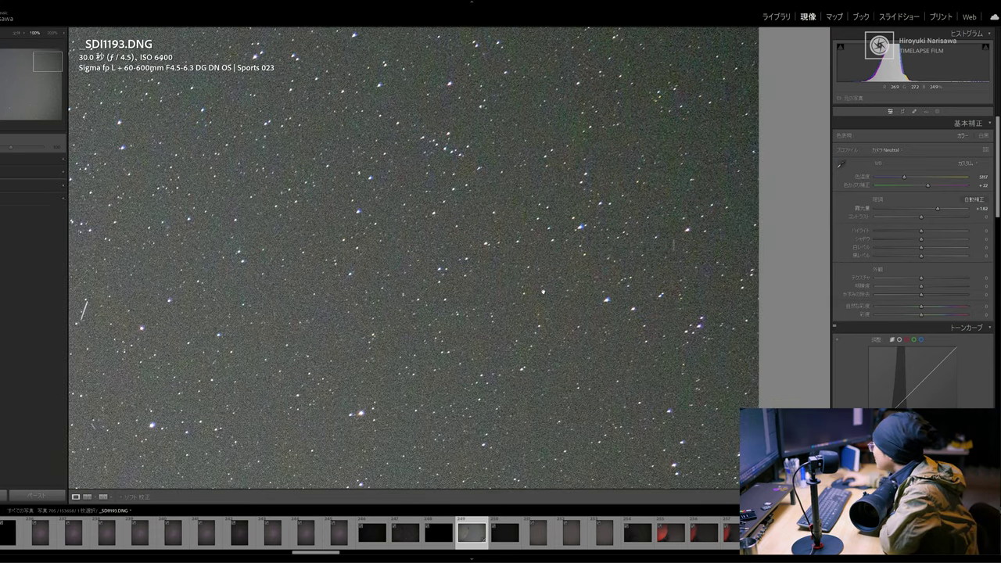
drag(527, 301, 600, 237)
drag(469, 329, 646, 185)
drag(437, 329, 630, 224)
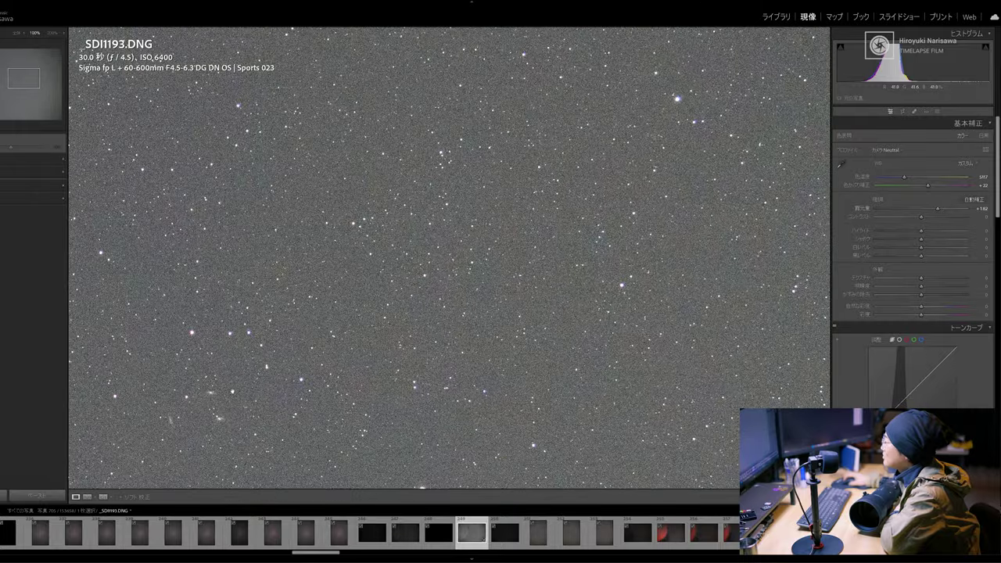
drag(328, 477, 443, 343)
click(434, 365)
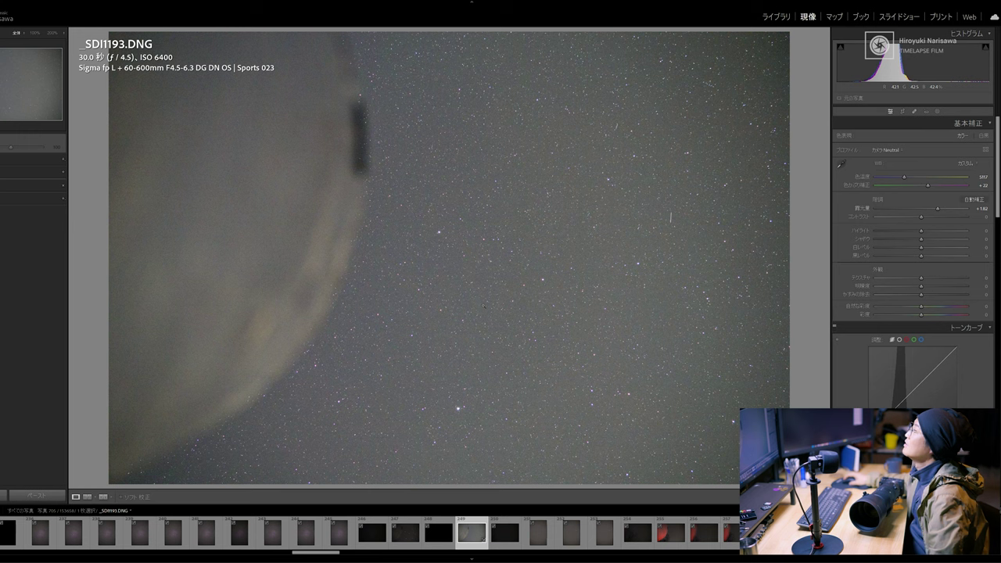
click(484, 306)
click(485, 309)
- Return to the photo grid, browse ahead to the comet series and open _SDI1585.DNG
click(777, 16)
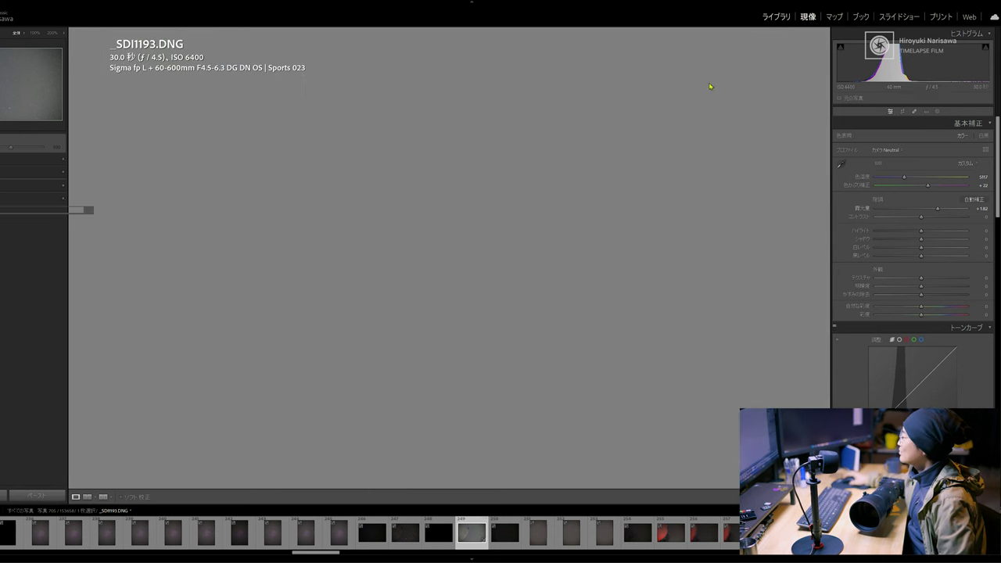
key(g)
scroll(445, 342, down, 3)
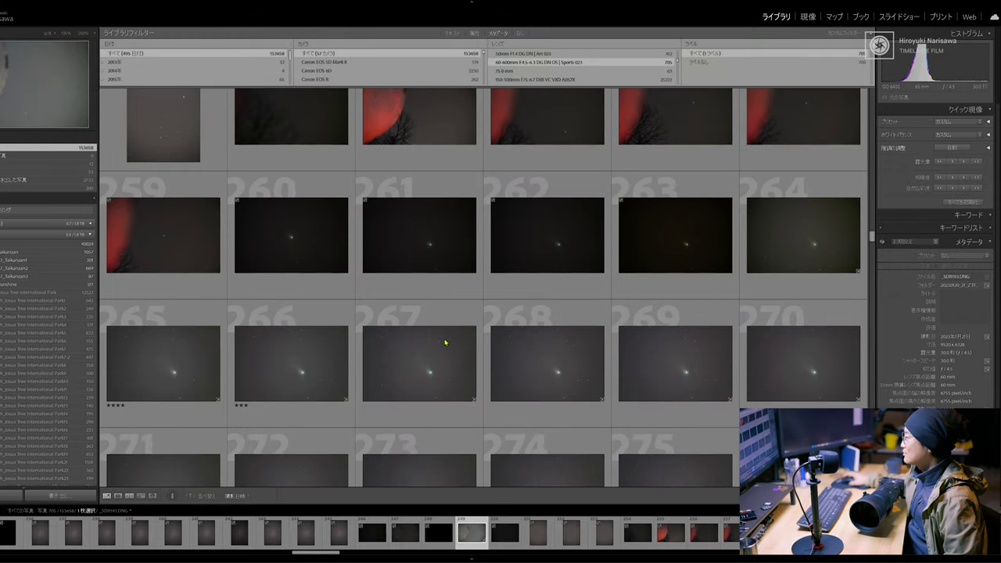
scroll(445, 342, down, 15)
scroll(445, 342, down, 20)
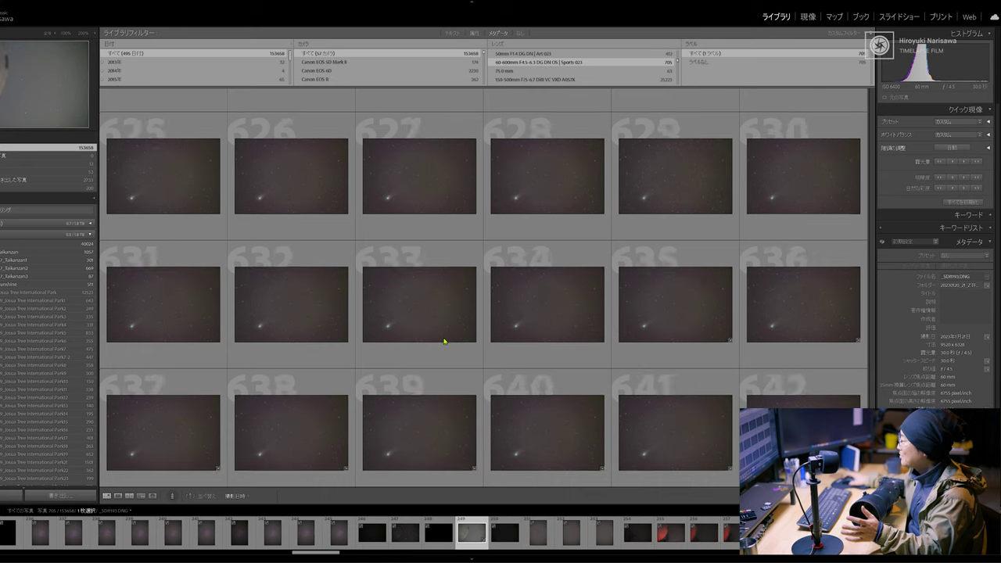
scroll(445, 341, down, 1)
double_click(440, 329)
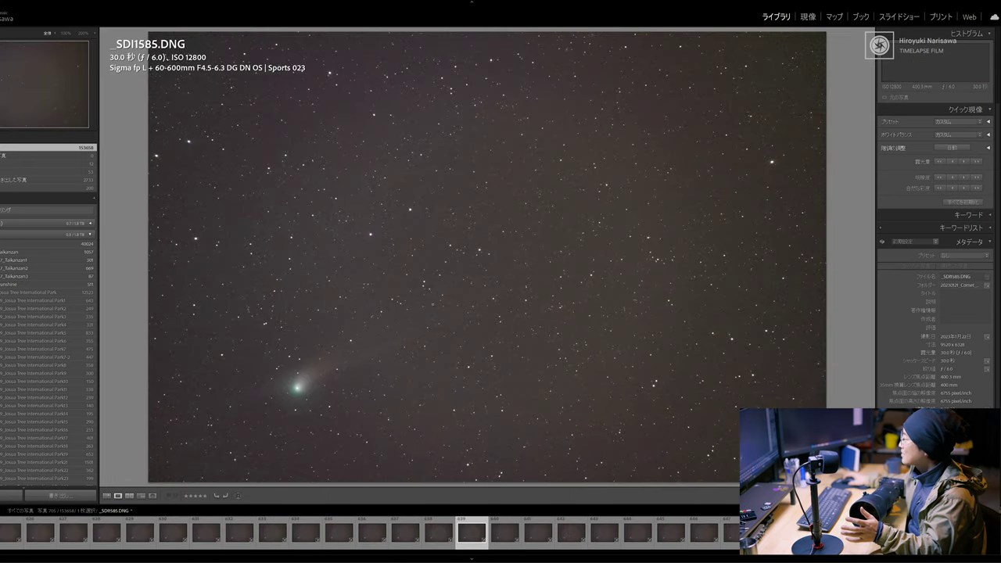
- Examine the stars of _SDI1585.DNG at 100% from the middle out to the photo's upper-right corner
click(484, 268)
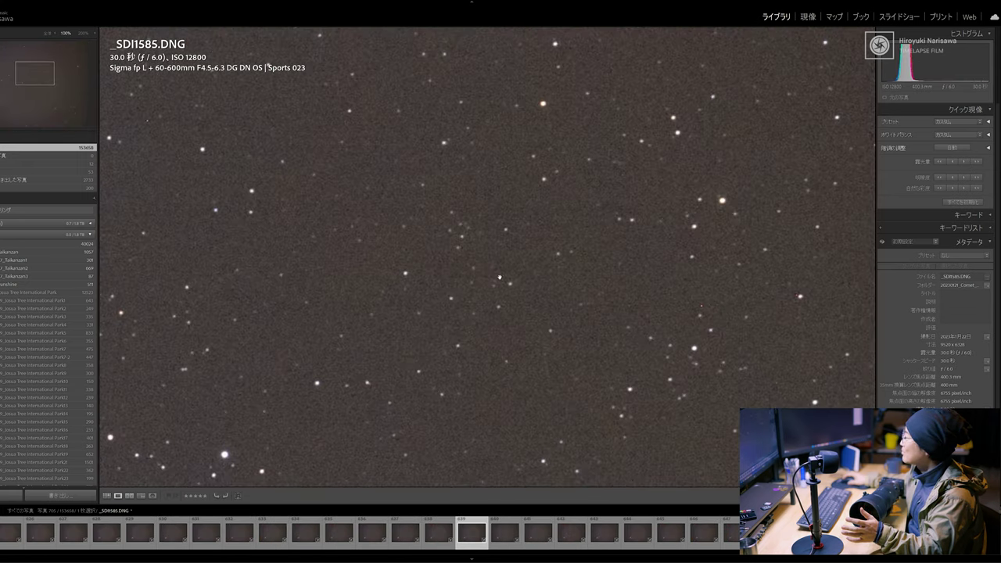
drag(860, 71, 444, 300)
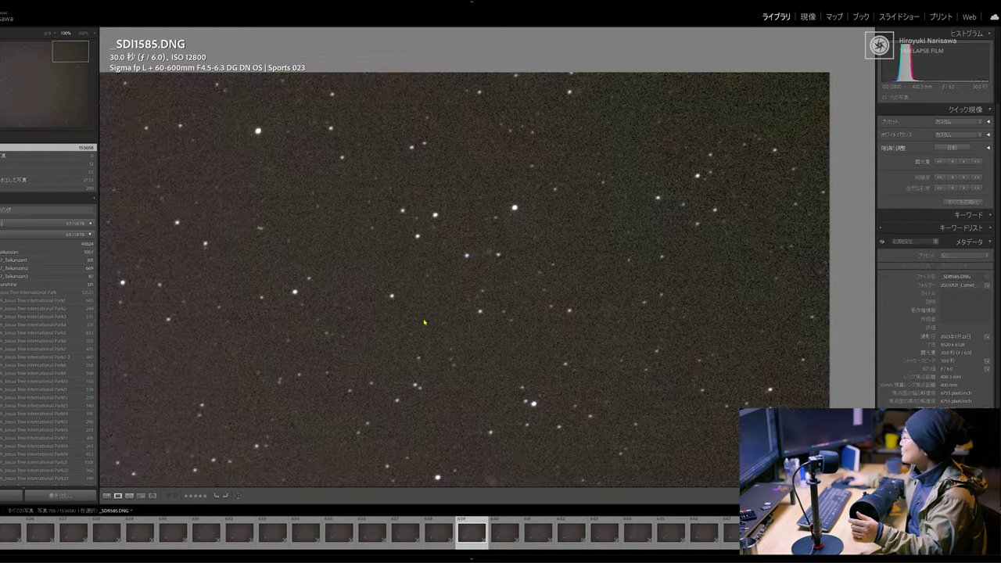
drag(341, 346, 602, 341)
click(622, 298)
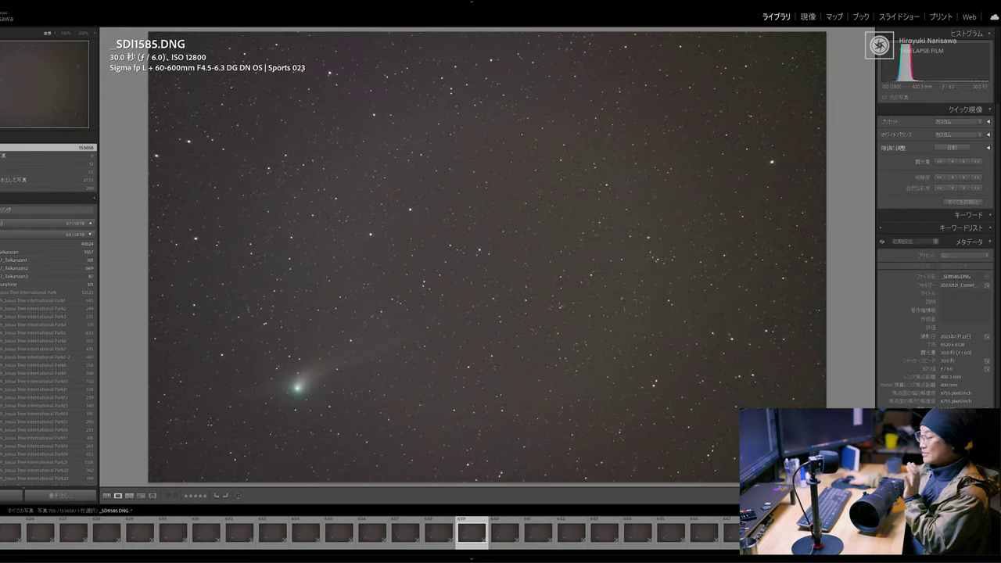
- Browse the photo grid past the comet shots to the bird photos and open _SDI1694.DNG
key(g)
scroll(469, 369, down, 8)
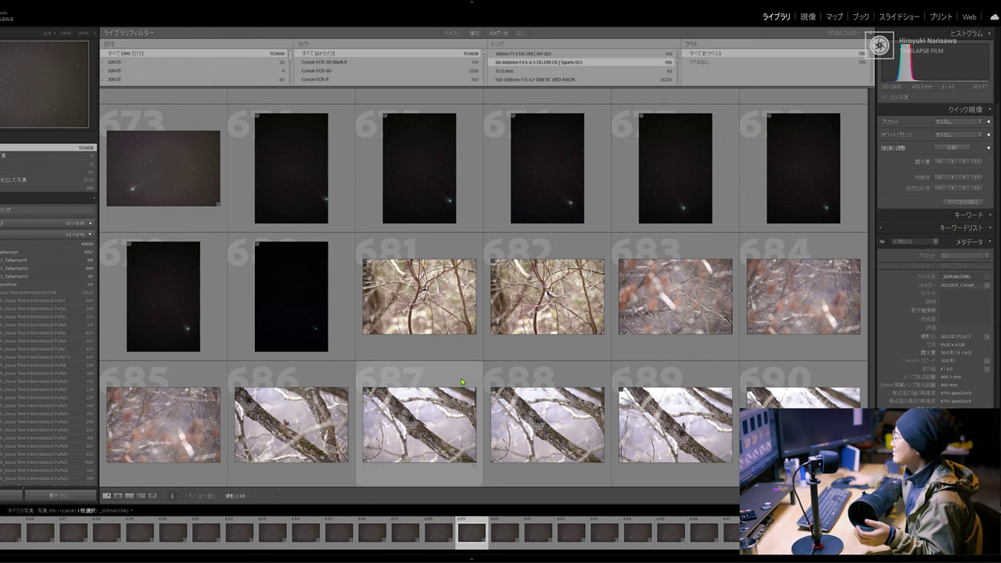
scroll(462, 382, down, 4)
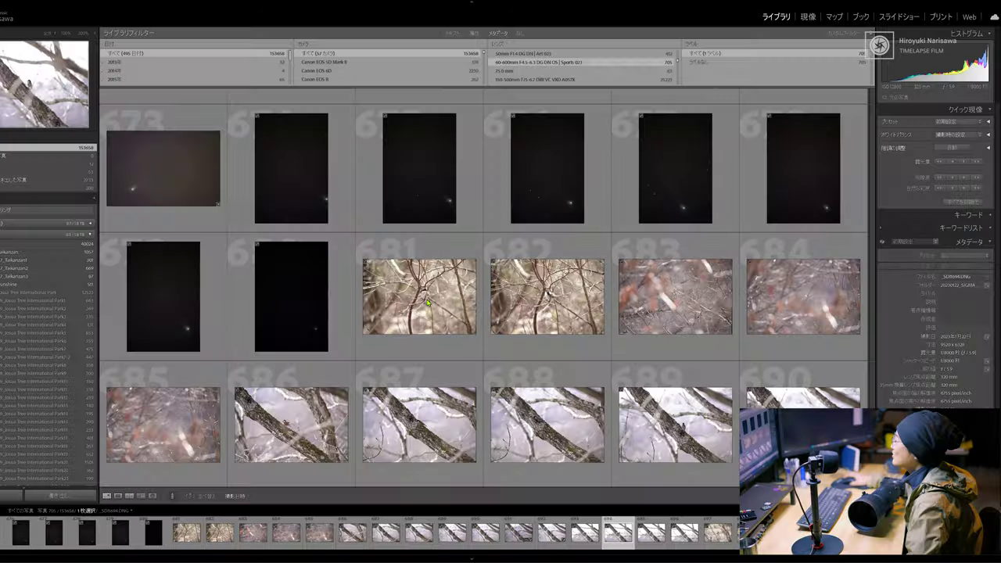
scroll(432, 197, down, 2)
double_click(432, 195)
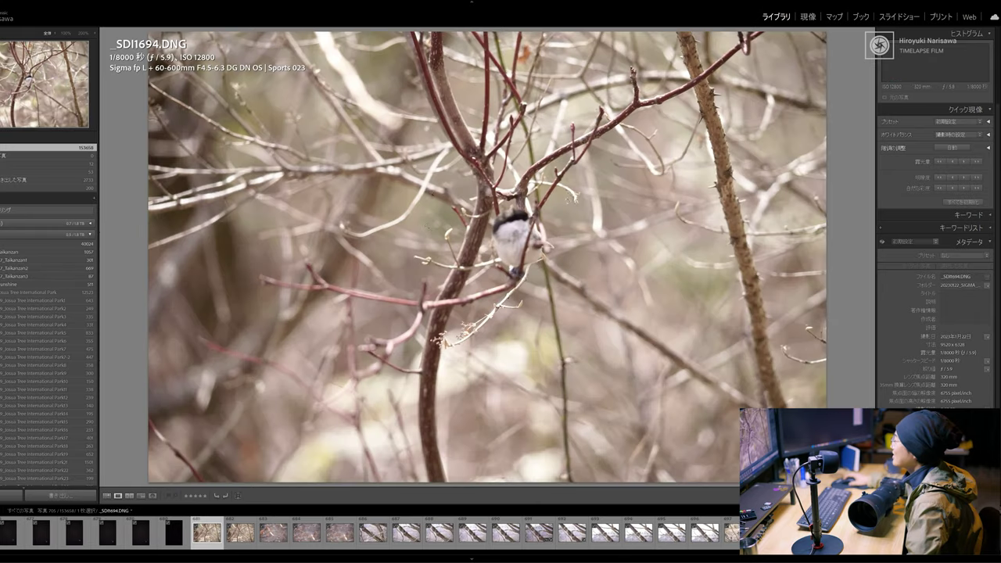
- Go through the bird series, check the bird in _SDI1687.DNG up close, and continue to _SDI1692-DNG_DxO_DeepPRIME.dng
scroll(432, 196, down, 5)
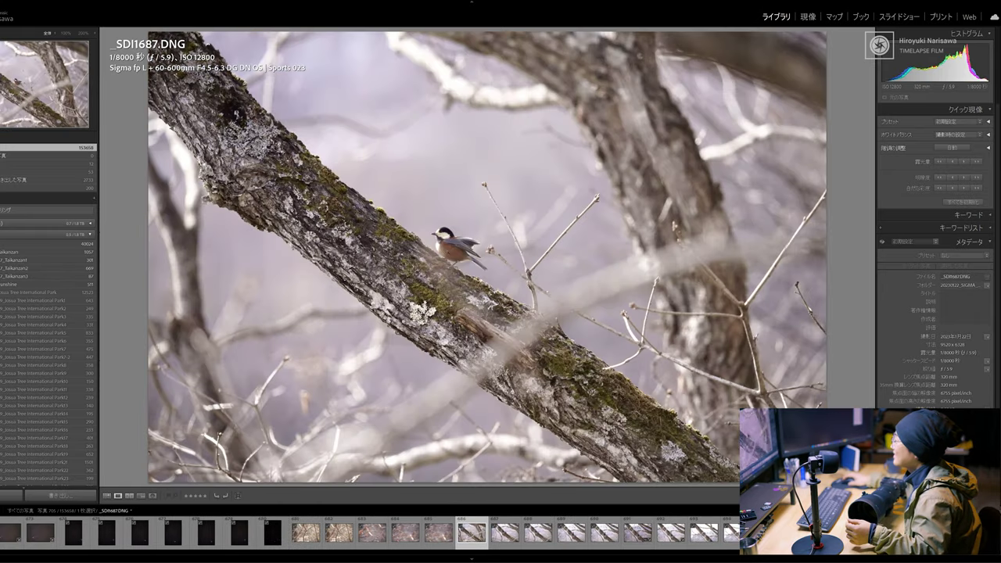
click(452, 248)
click(446, 250)
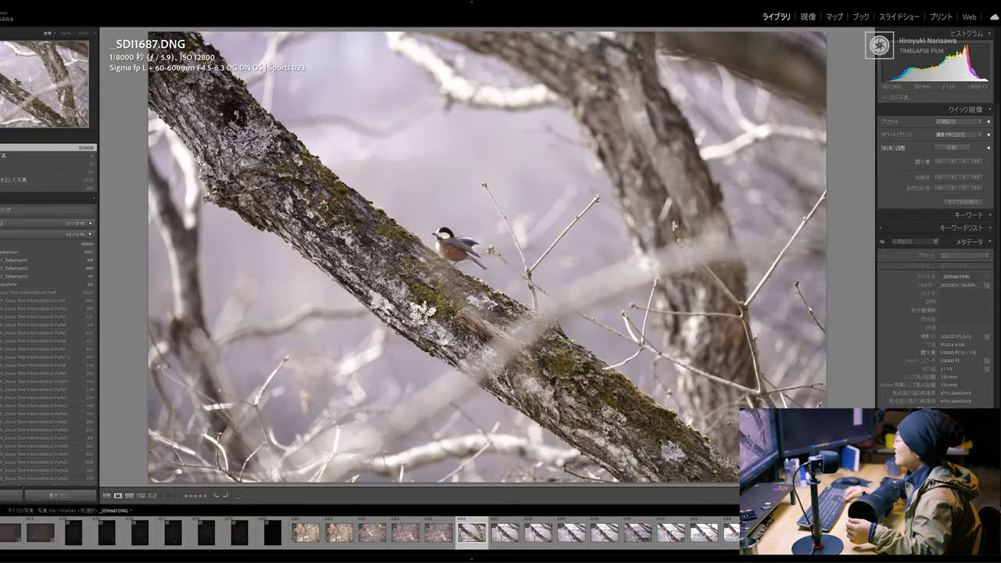
key(Right)
key(Right)
key(Right)
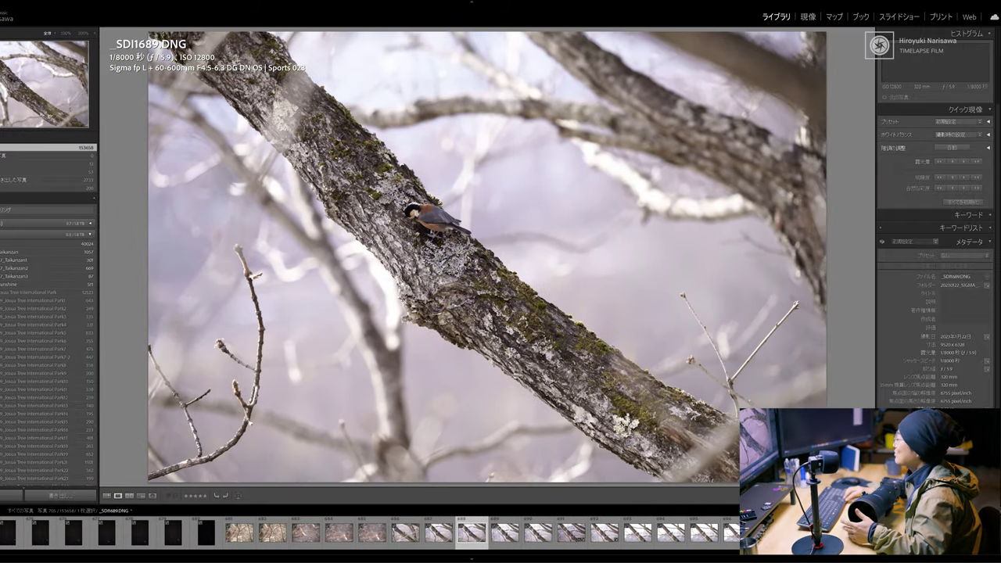
key(Right)
key(Right)
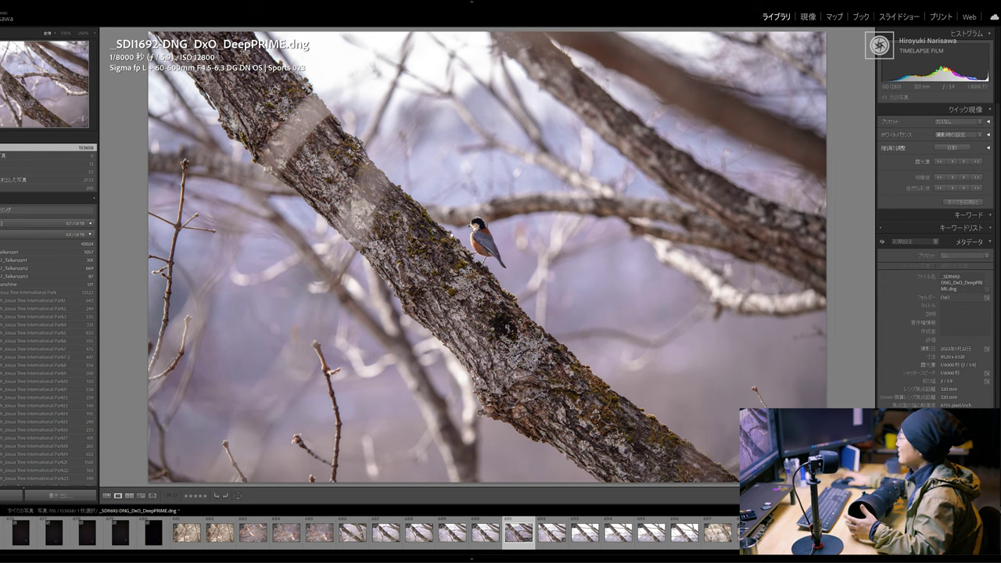
- Examine the detail of the bird in _SDI1692-DNG_DxO_DeepPRIME.dng at 100%, then view the whole photo again
click(469, 238)
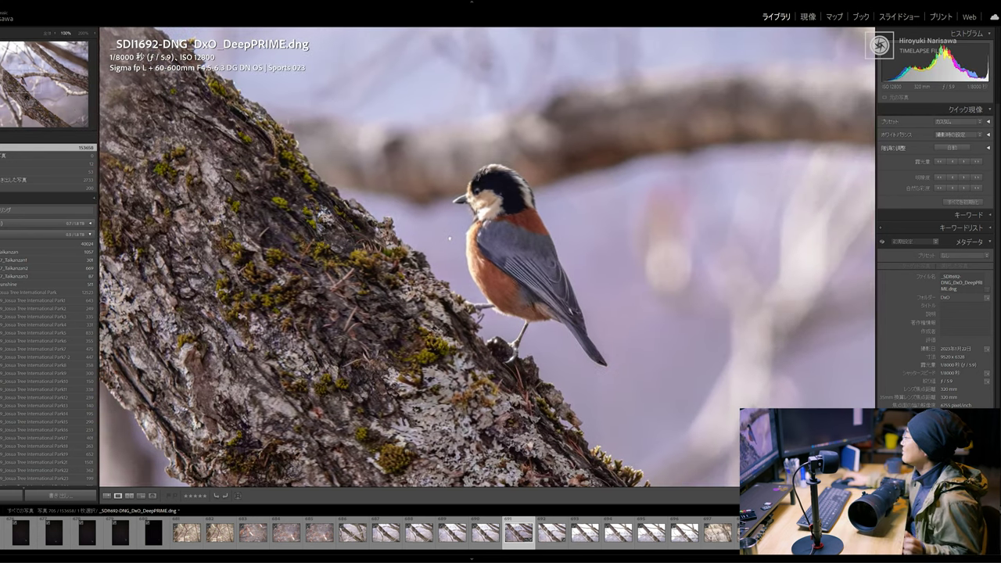
drag(450, 239, 404, 209)
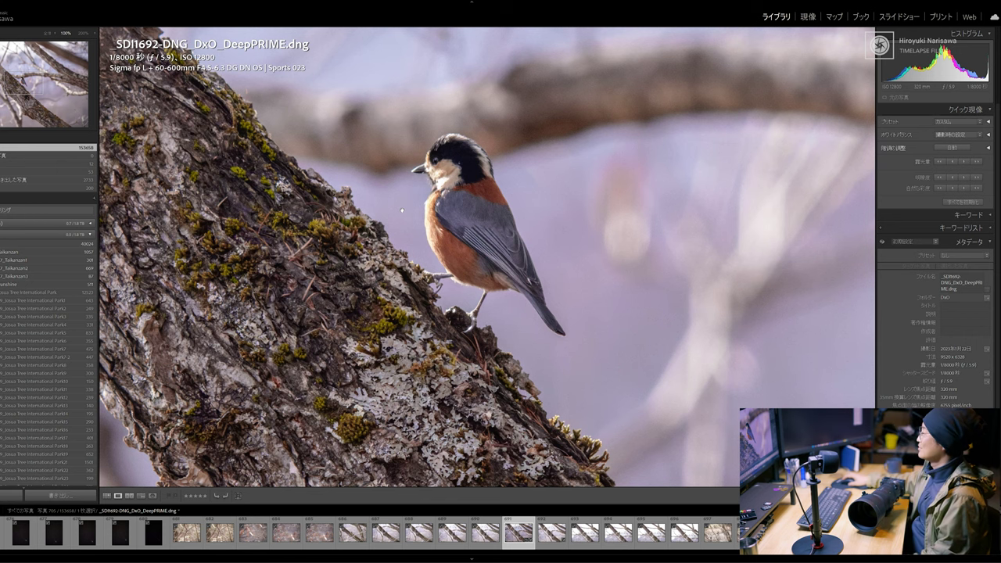
click(402, 209)
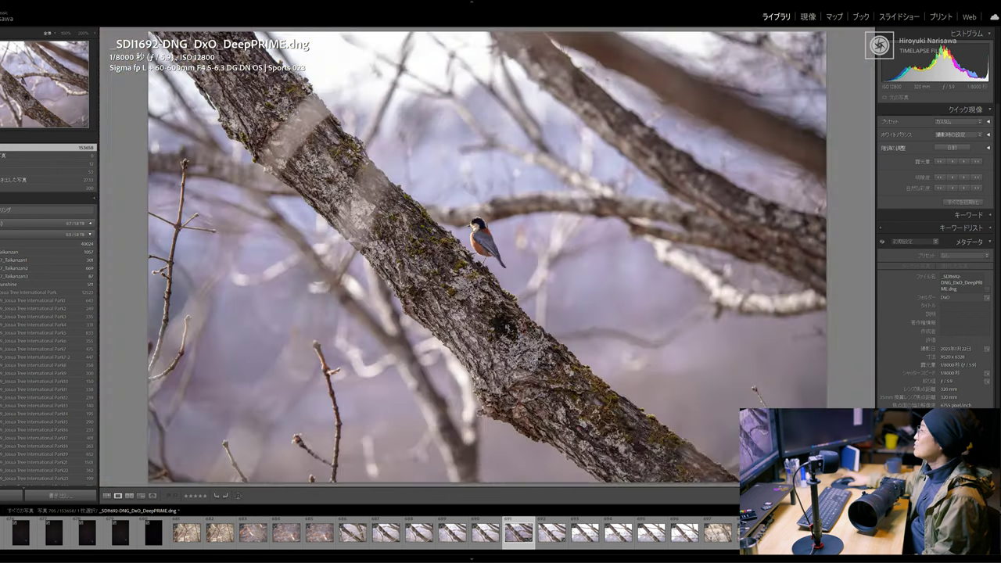